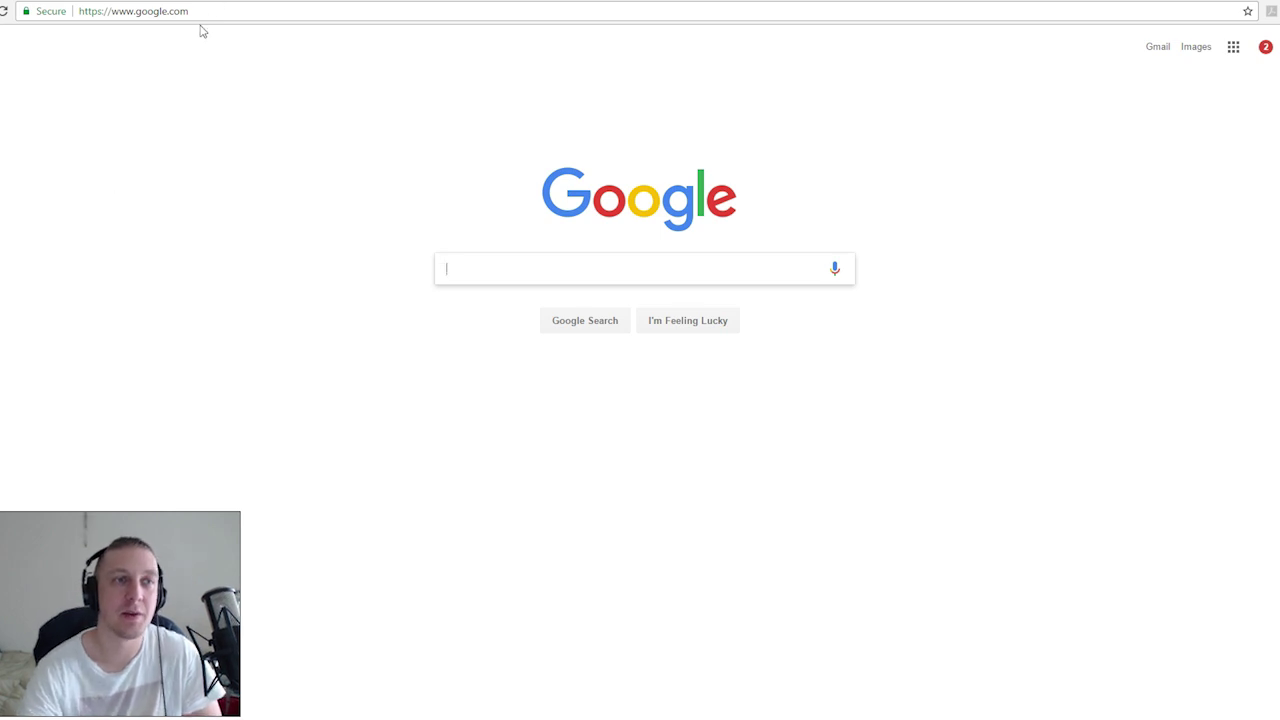
Search Google for 'tapestop vst download' using the autocomplete suggestion after typing 'tapes'
left_click(214, 11)
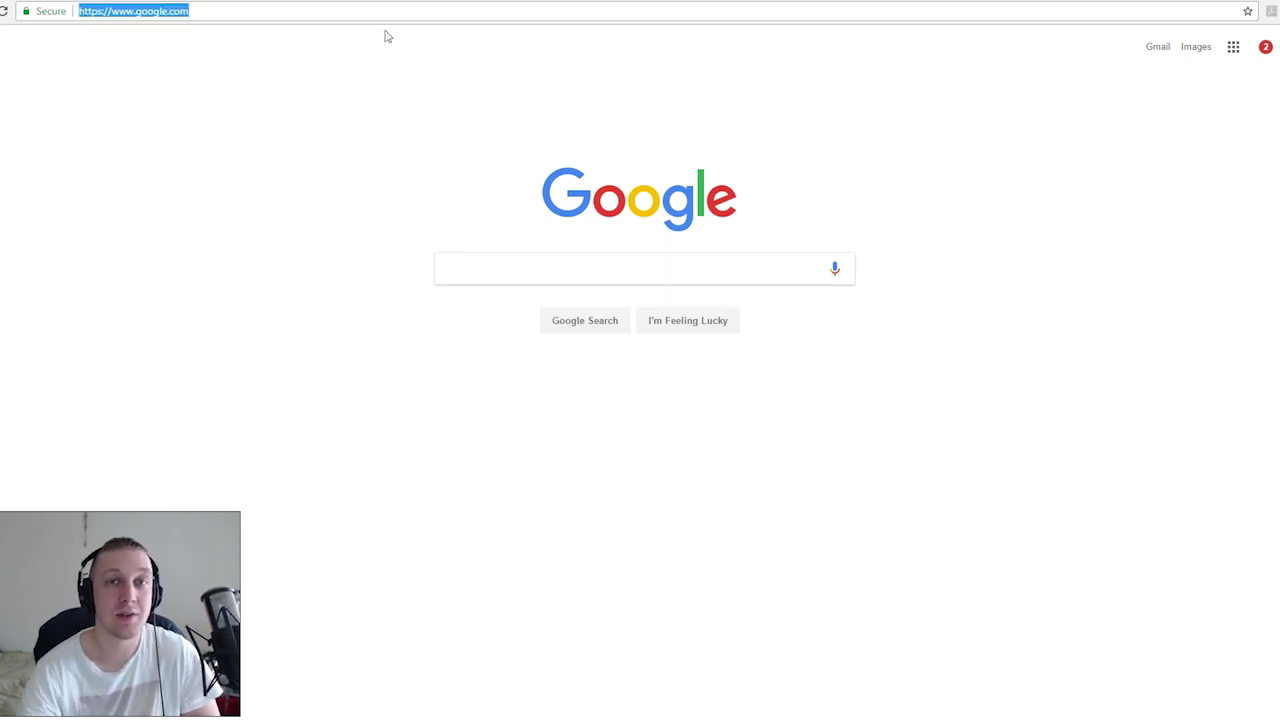
left_click(251, 10)
double_click(251, 10)
triple_click(254, 10)
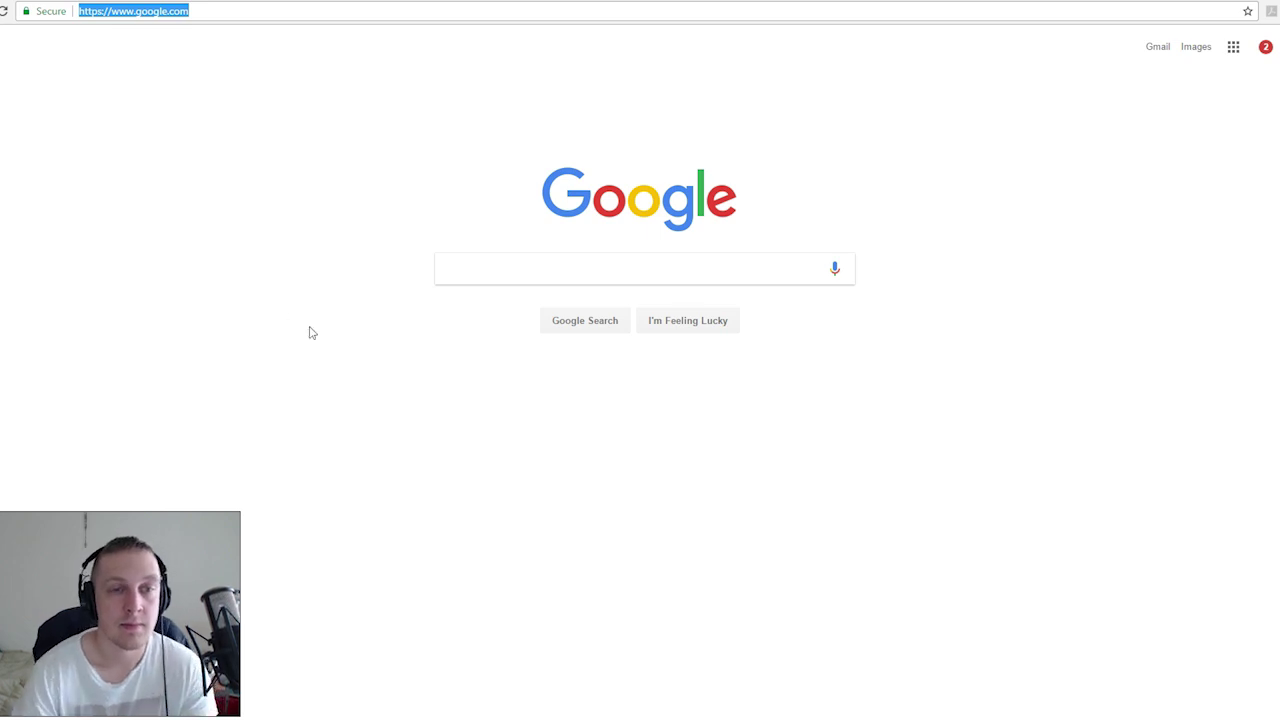
left_click(502, 277)
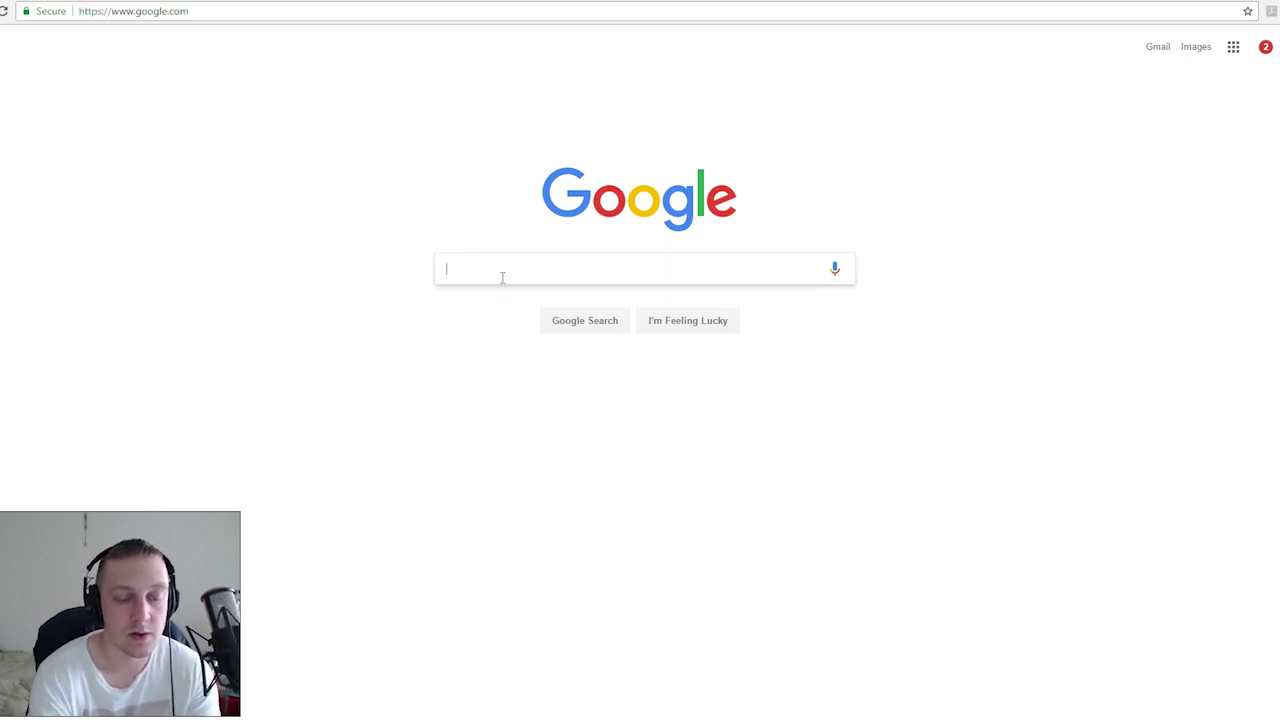
type("tapes")
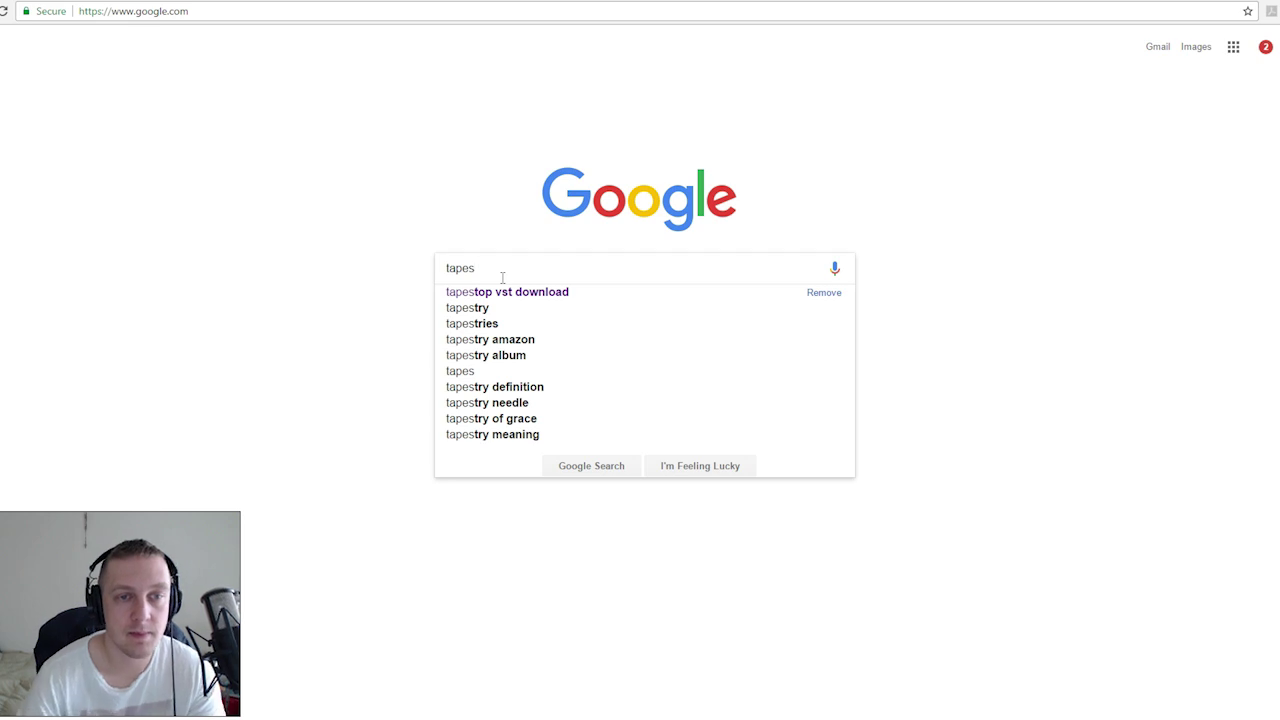
left_click(535, 294)
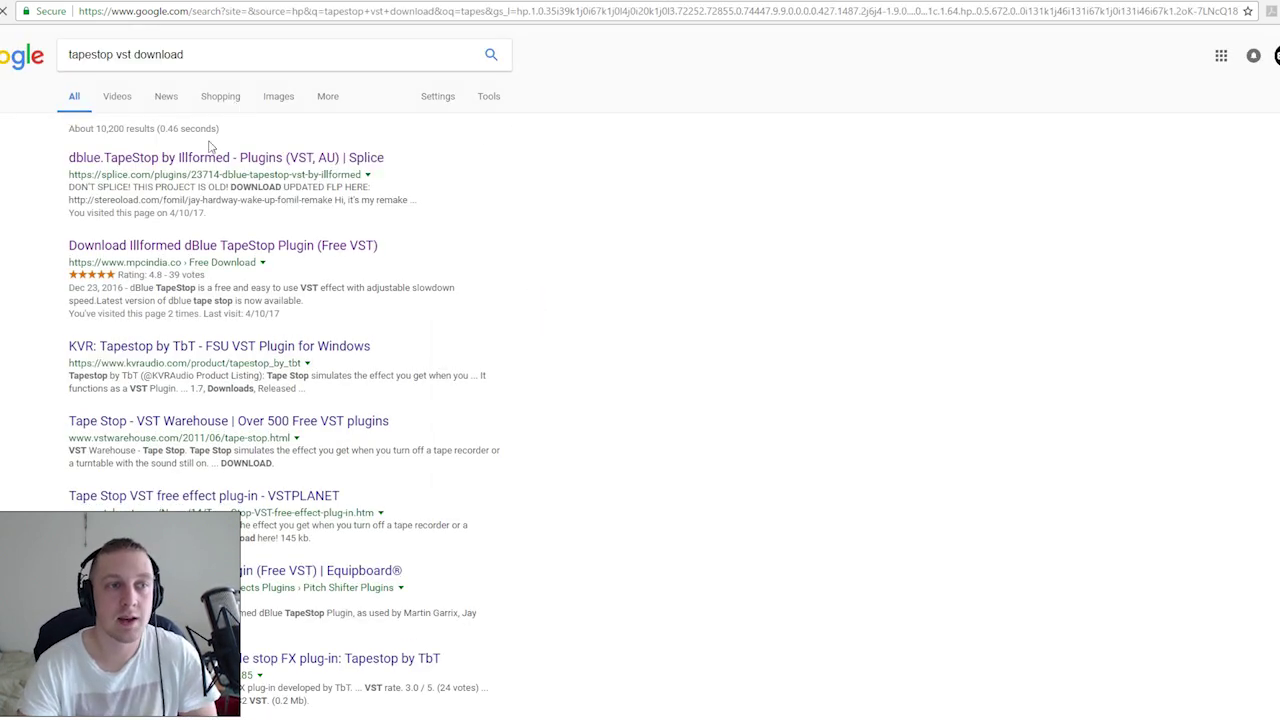
Download the dBlue TapeStop zip from the mpcindia article and minimize the opened zip window
left_click(211, 253)
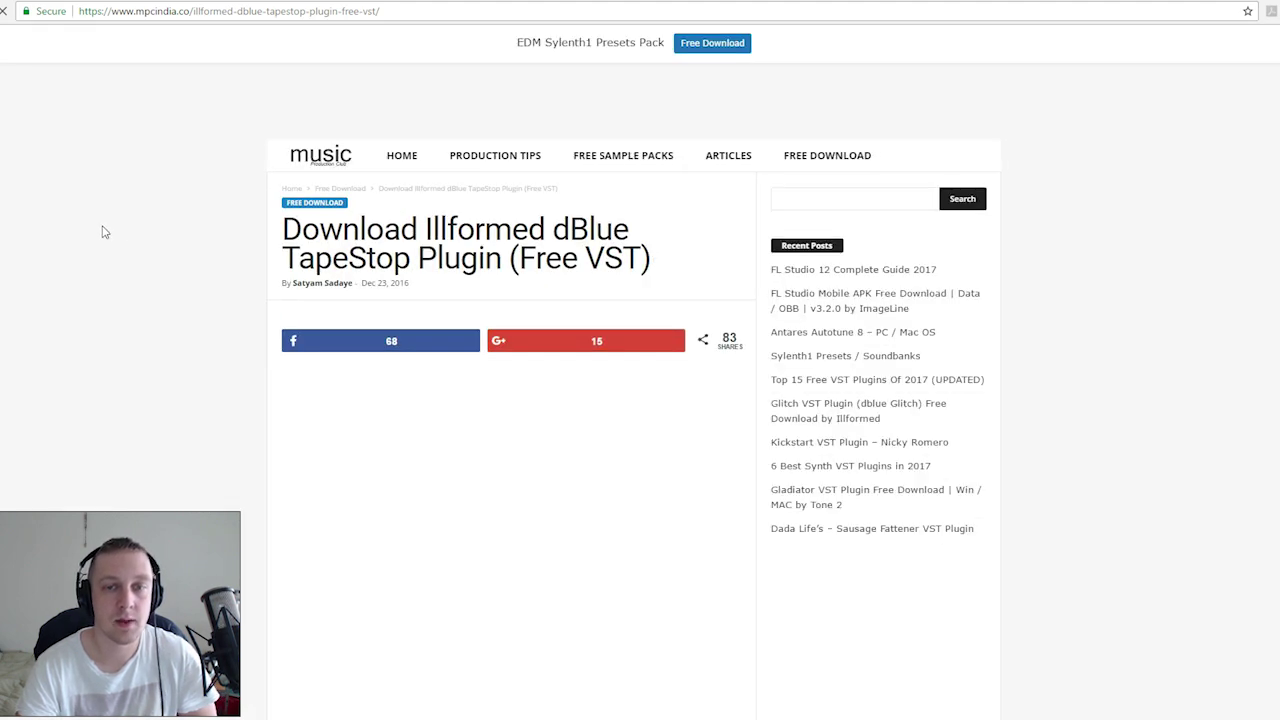
scroll(103, 232, "down", 2)
scroll(104, 232, "down", 1)
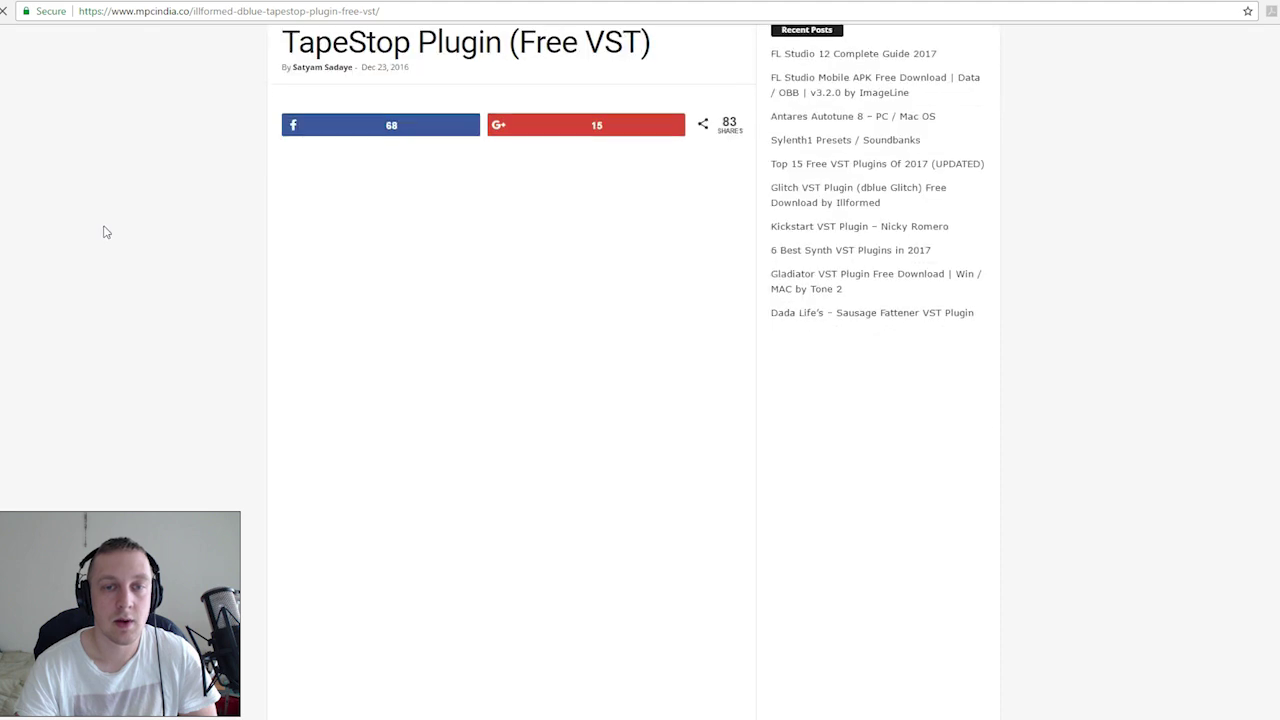
scroll(105, 232, "down", 2)
scroll(106, 232, "down", 3)
scroll(105, 231, "down", 1)
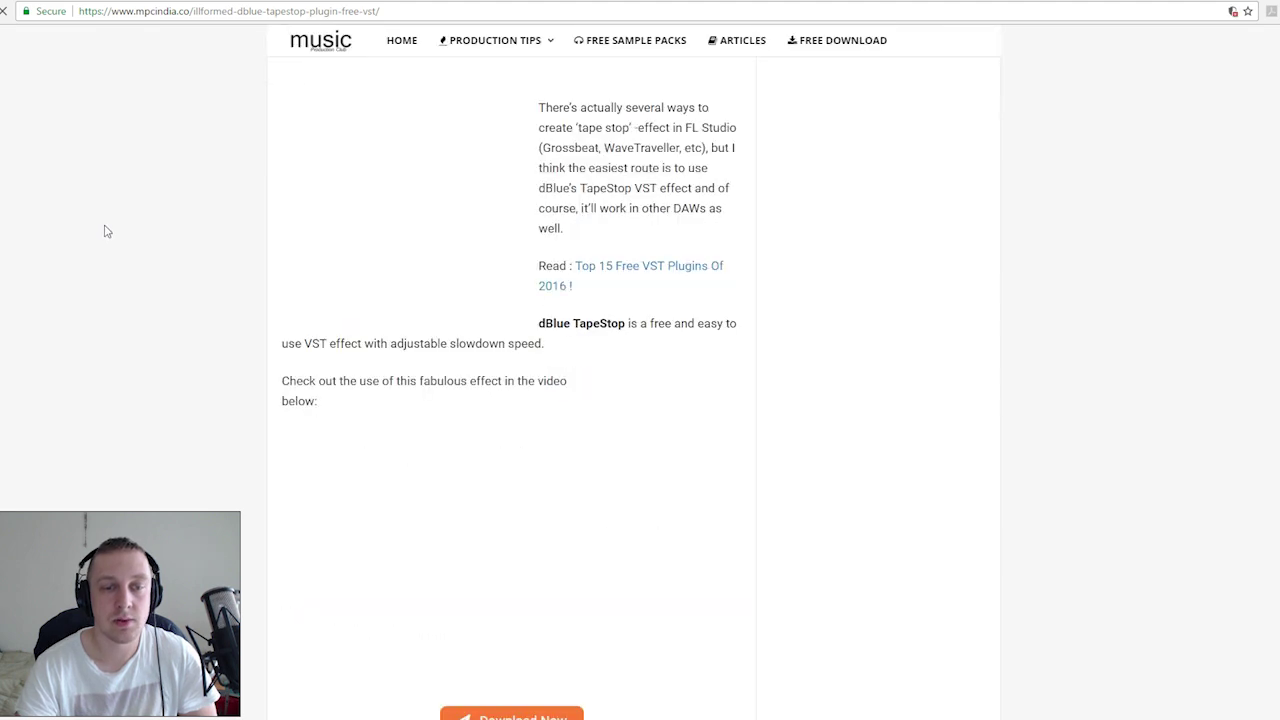
scroll(189, 488, "down", 1)
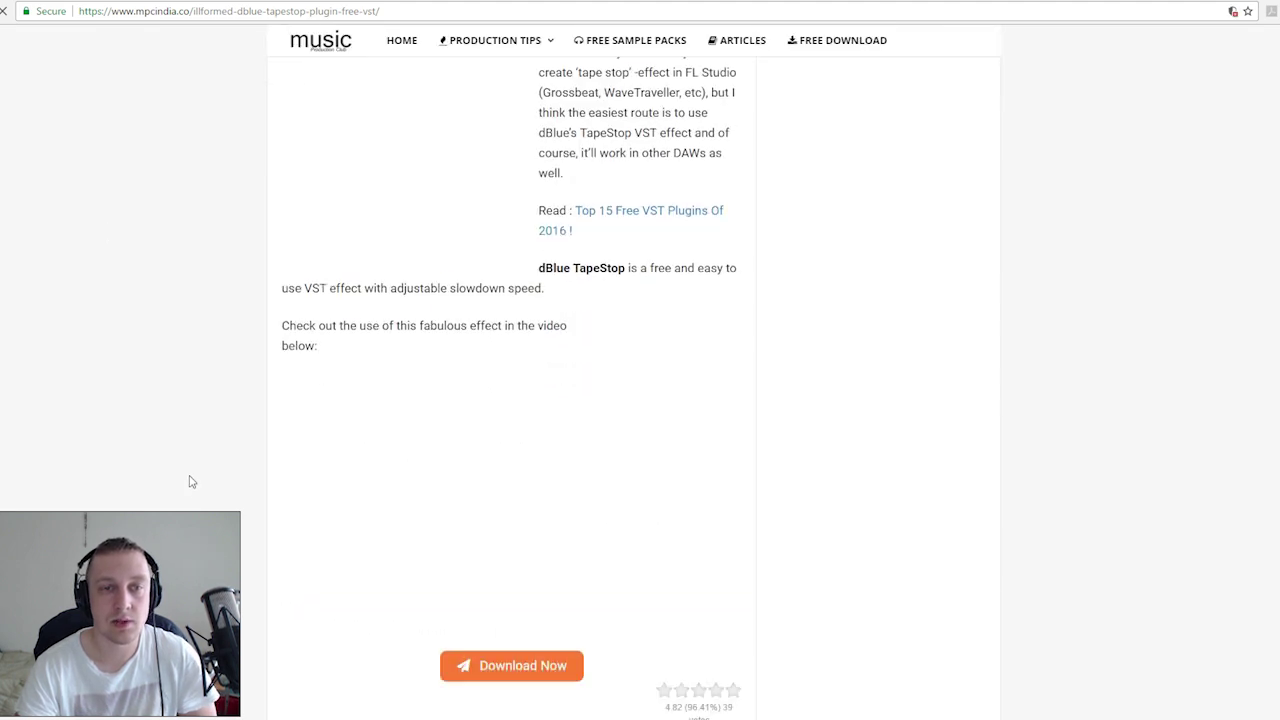
scroll(189, 482, "down", 3)
scroll(400, 495, "down", 1)
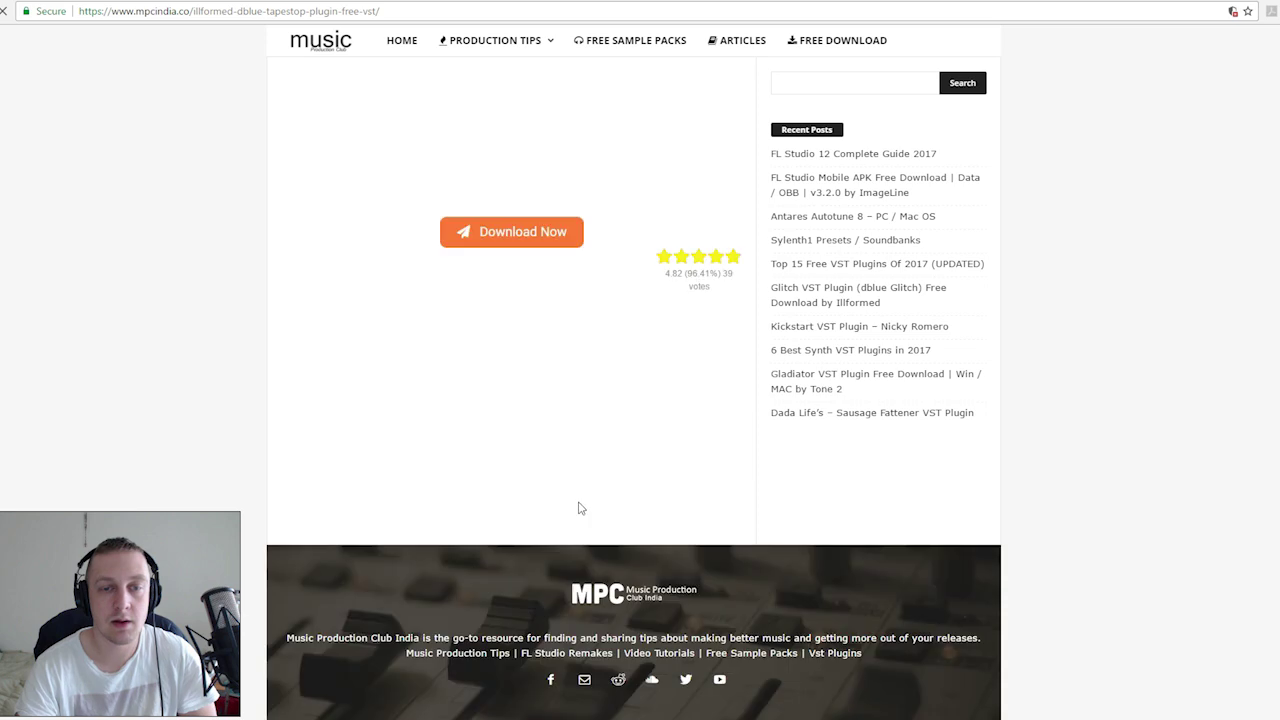
left_click(495, 223)
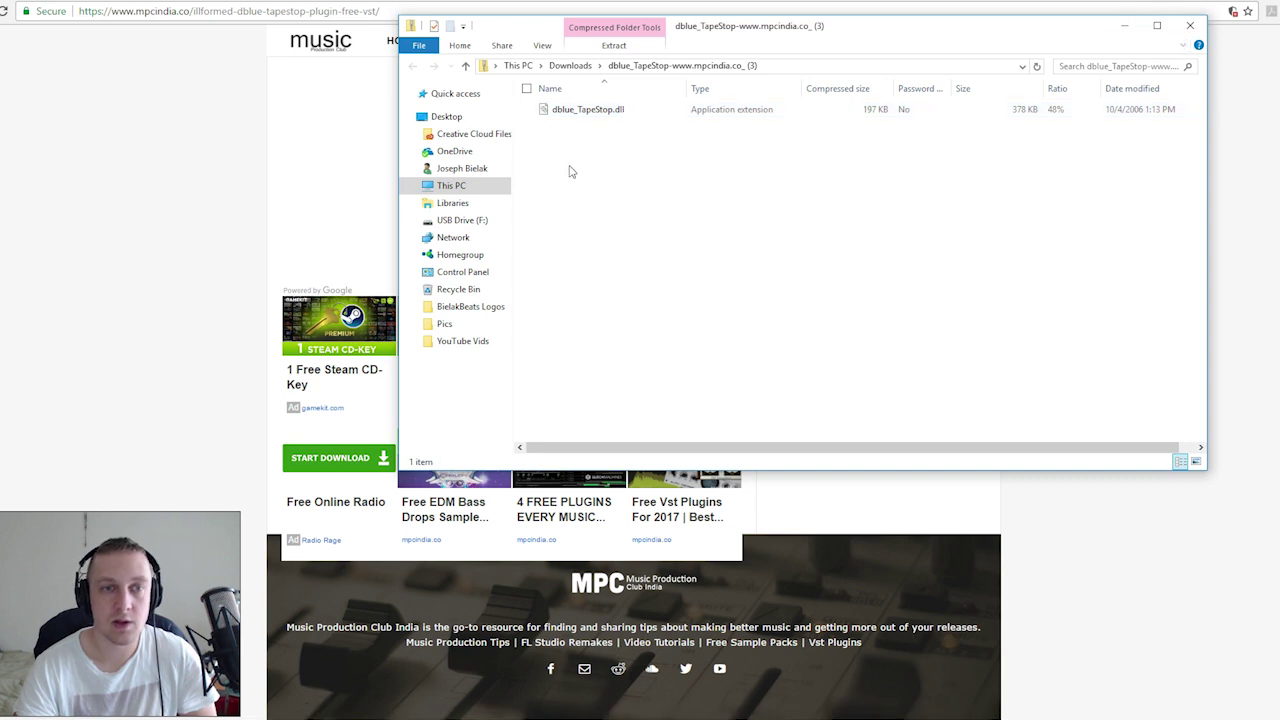
left_click(1124, 25)
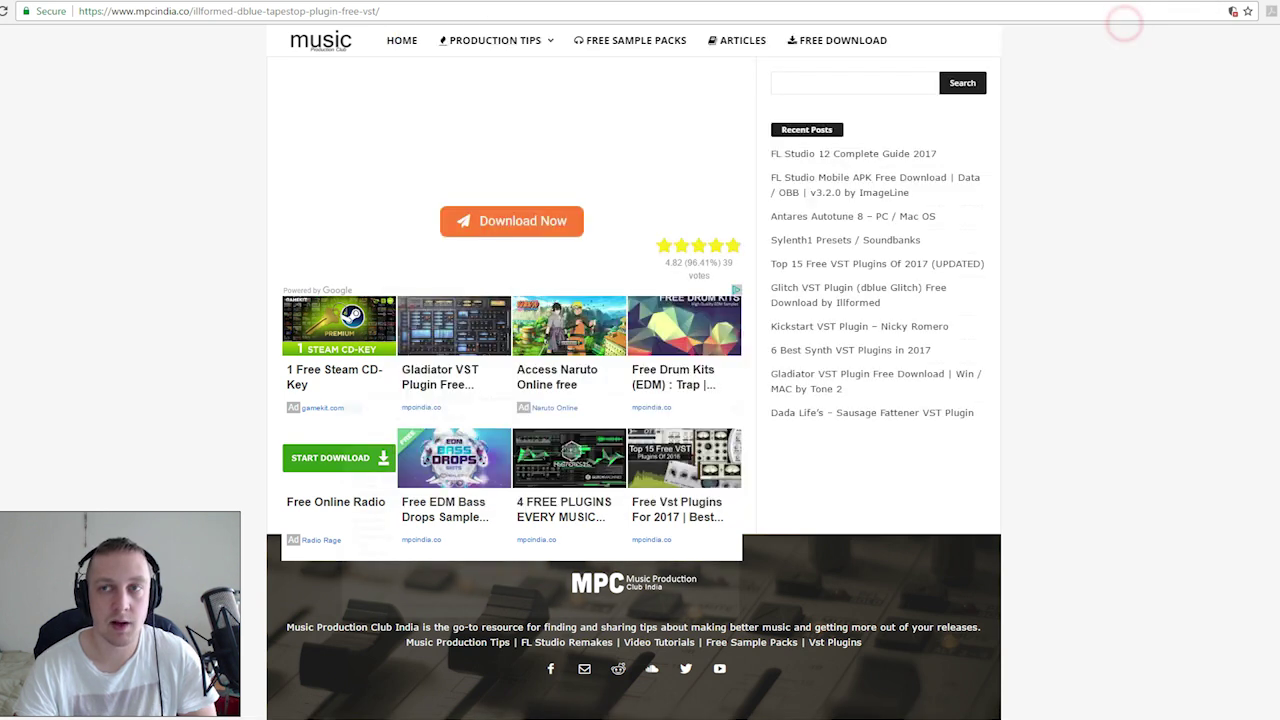
Open This PC from the desktop and position the TapeStop zip window beside it
key("super+d")
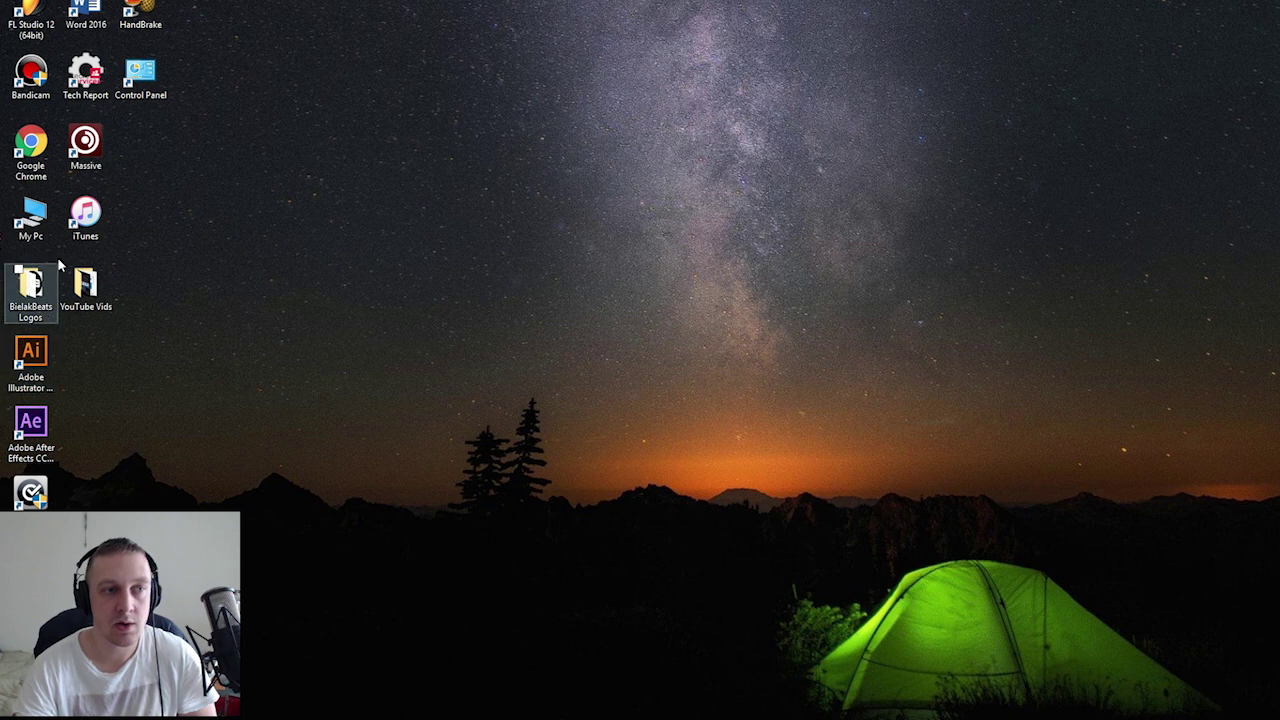
left_click(19, 227)
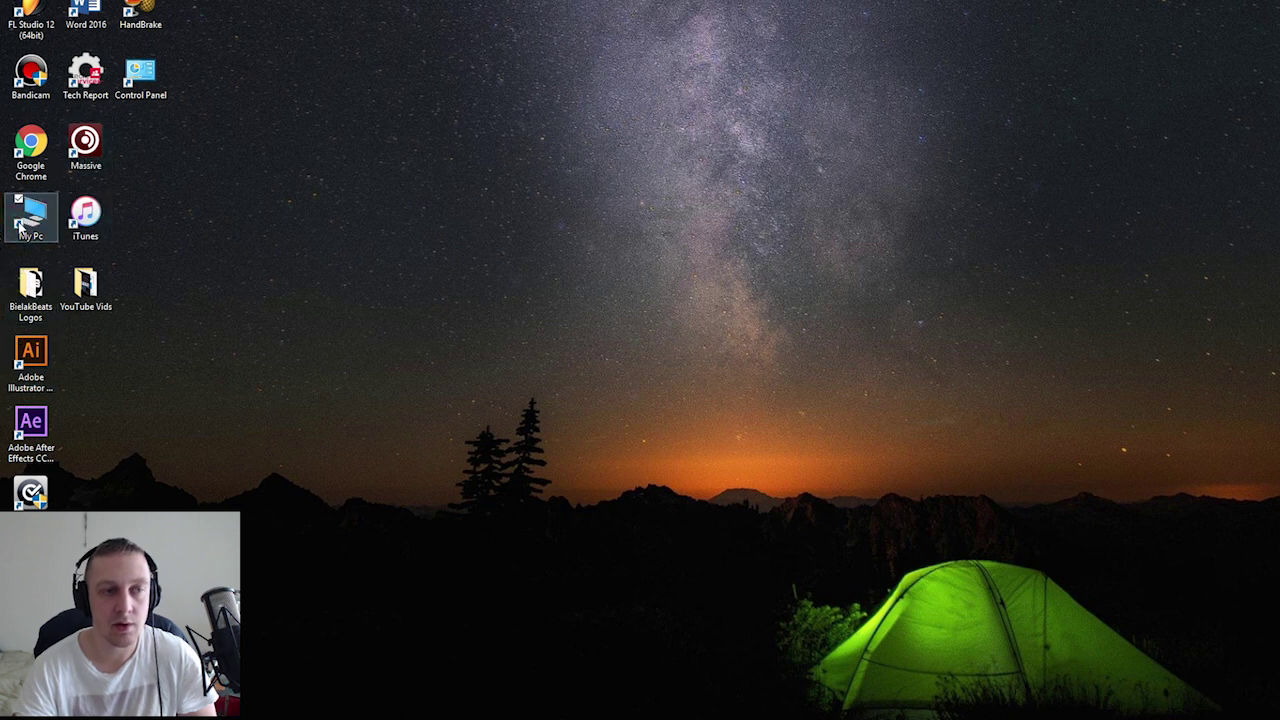
double_click(19, 227)
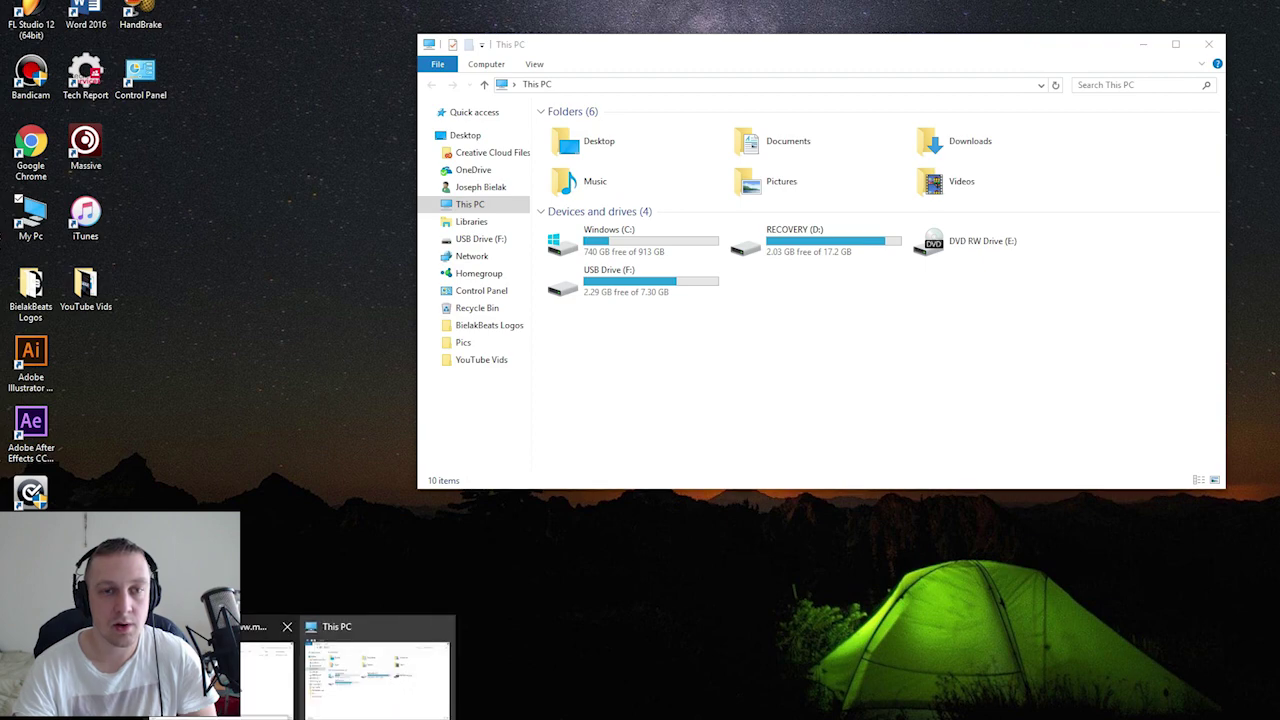
left_click(265, 670)
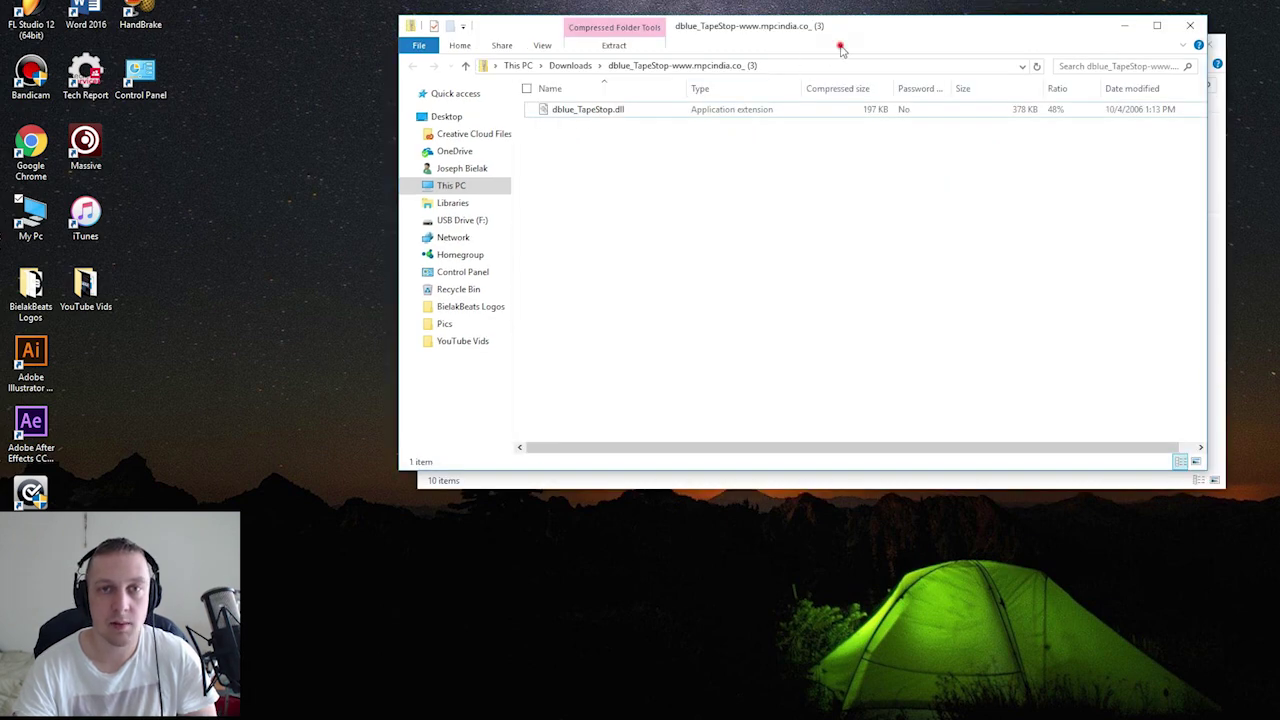
left_click_drag(880, 26, 621, 374)
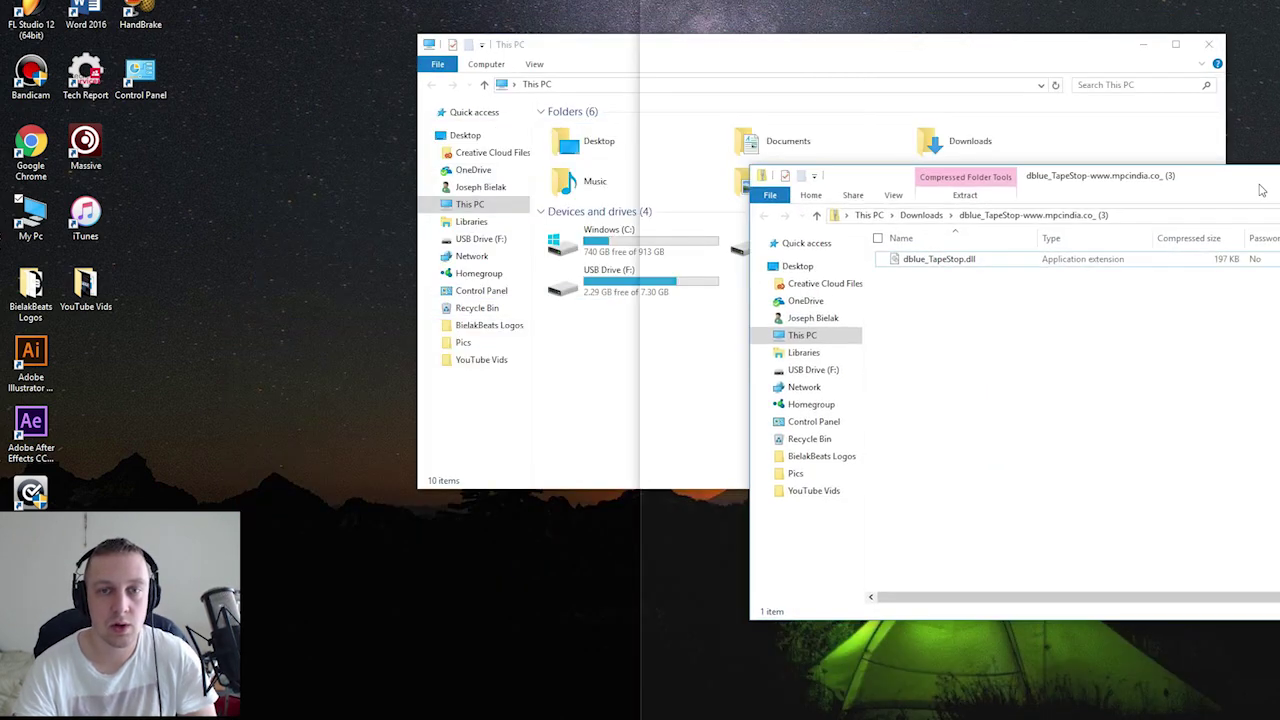
left_click_drag(555, 357, 743, 333)
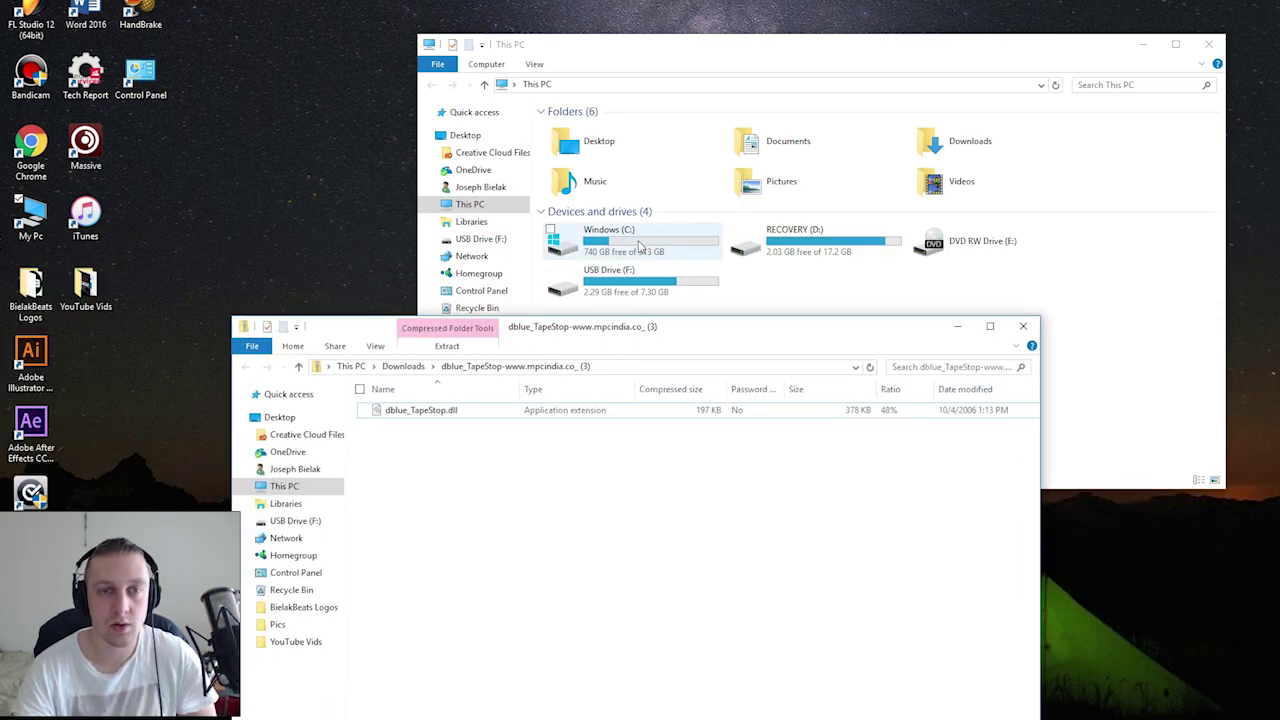
Browse to C:\Program Files (x86)\Image-Line\FL Studio 12\Plugins\VST
double_click(640, 245)
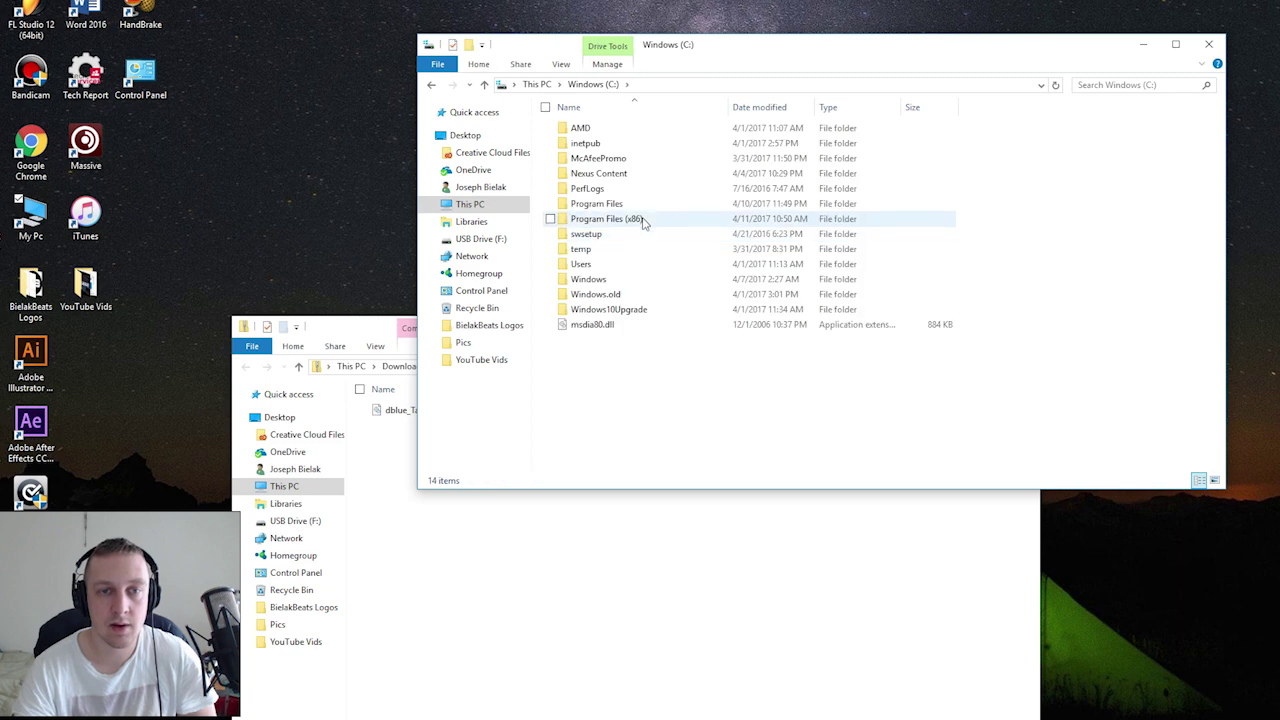
double_click(643, 220)
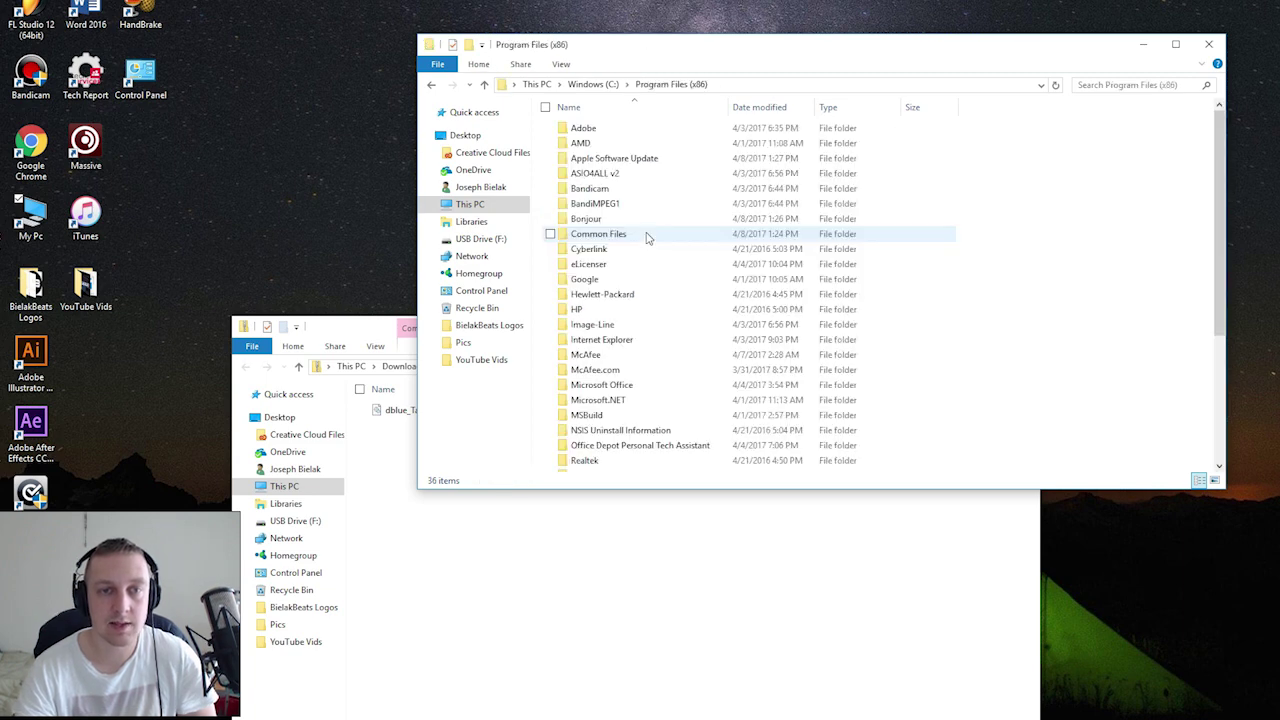
double_click(619, 328)
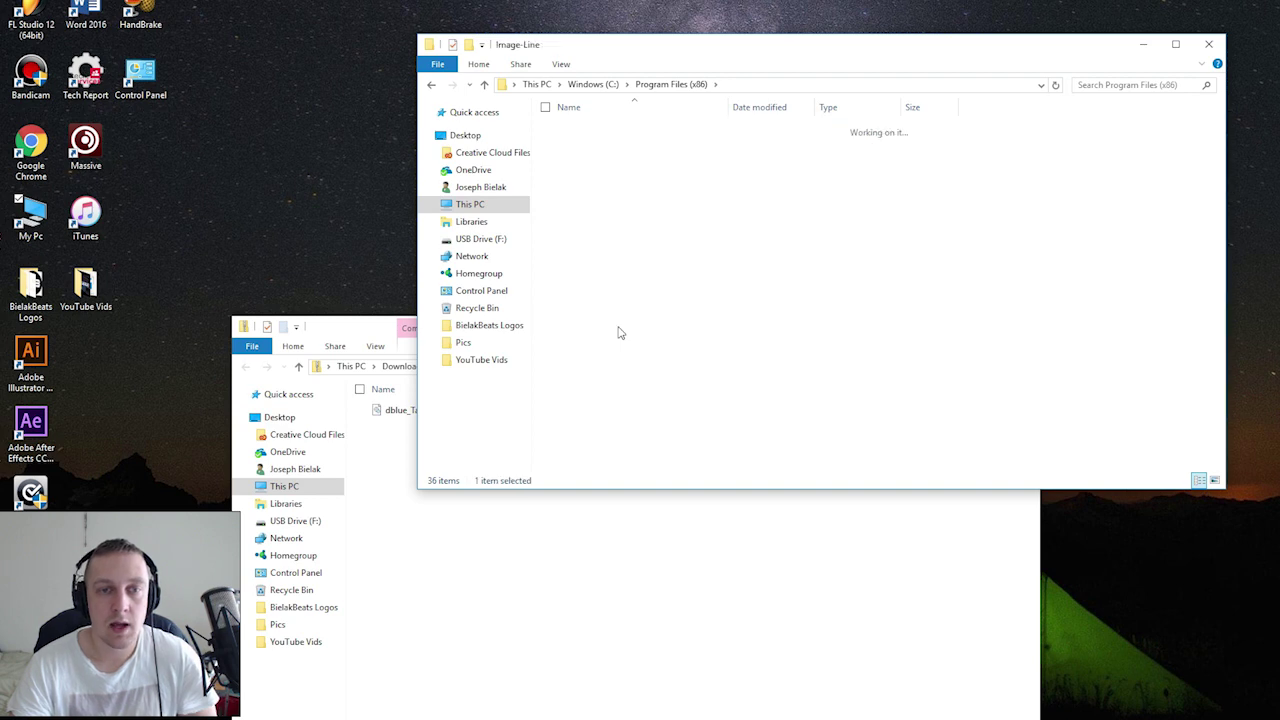
double_click(604, 145)
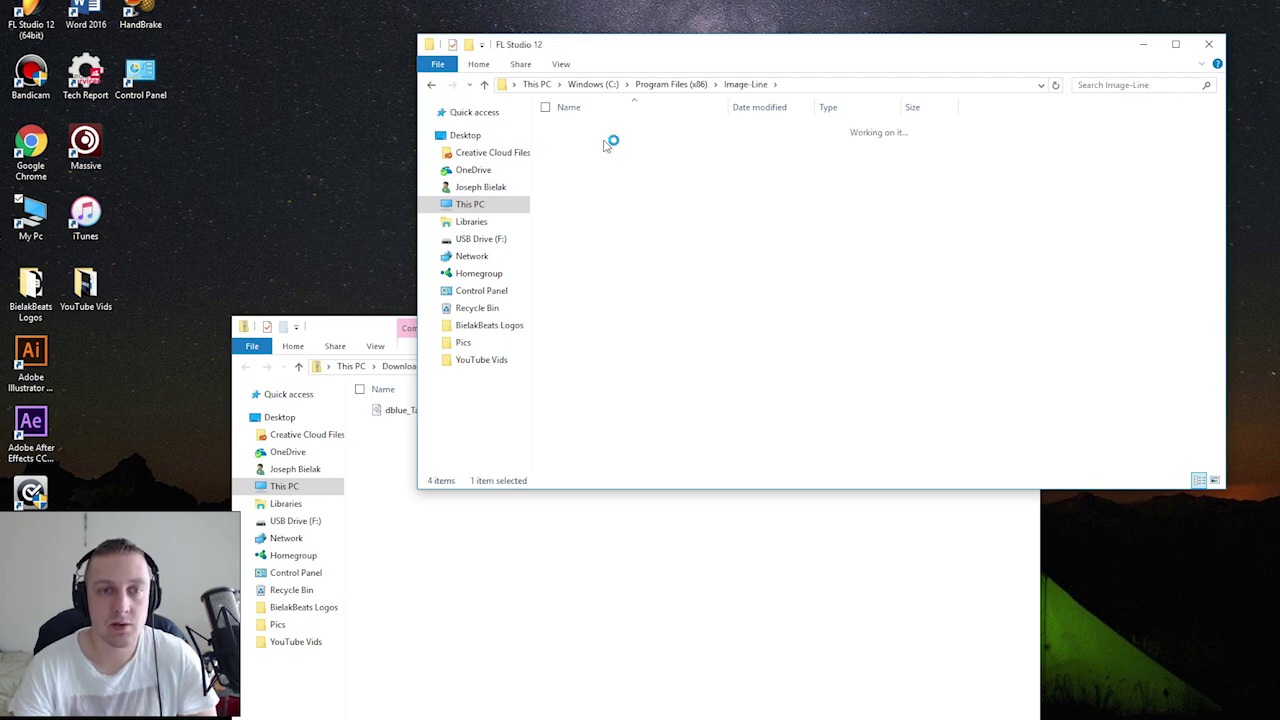
double_click(610, 178)
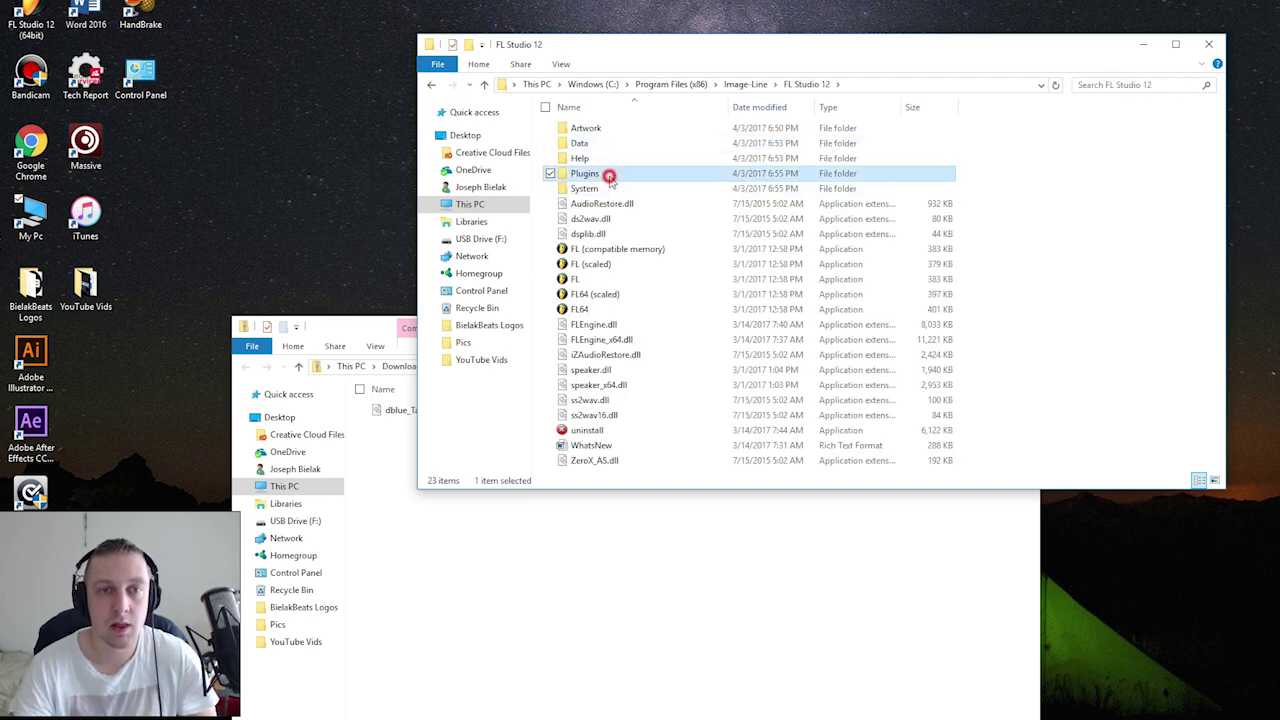
double_click(587, 145)
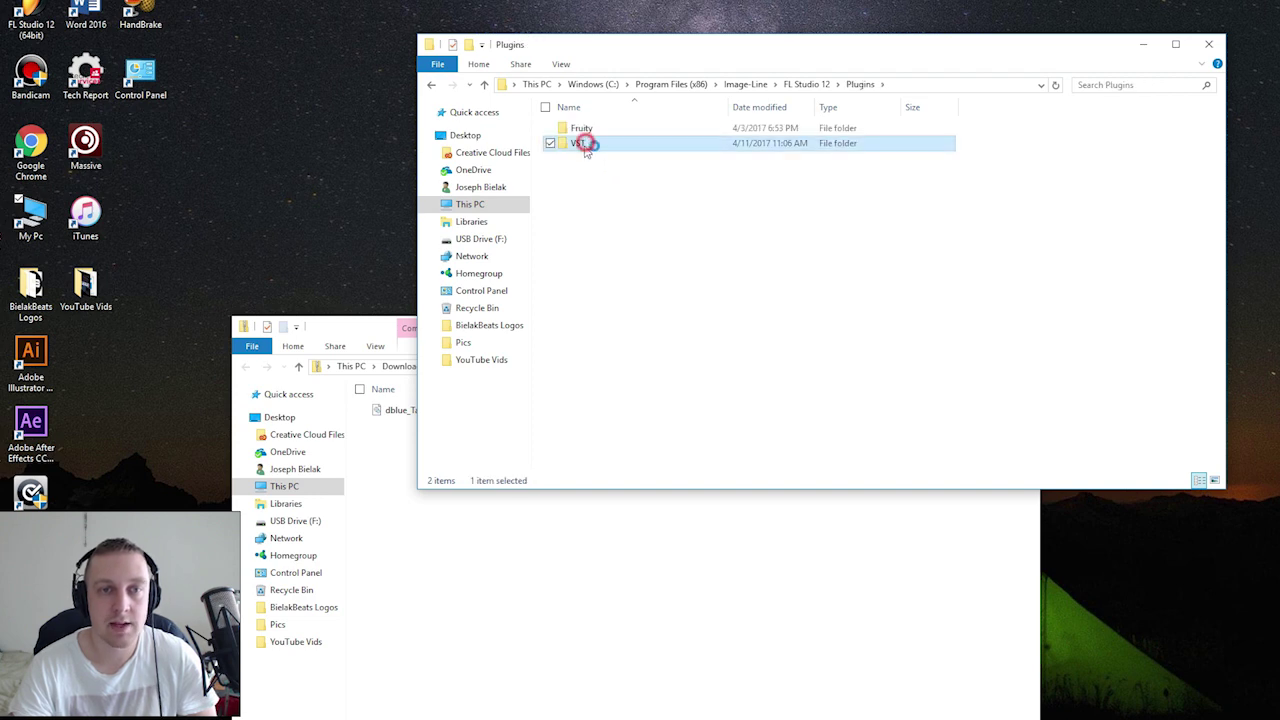
Drag dblue_TapeStop.dll from the zip into the VST plugins folder
left_click_drag(663, 52, 871, 41)
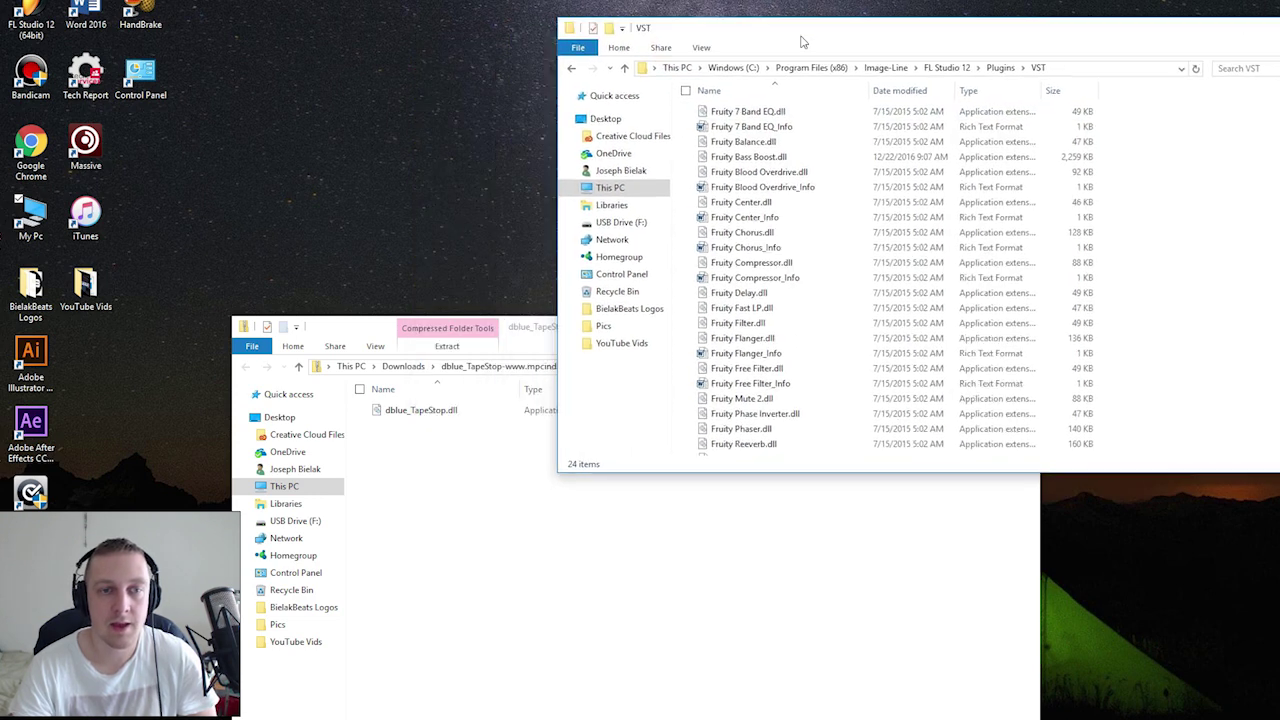
left_click_drag(420, 410, 450, 458)
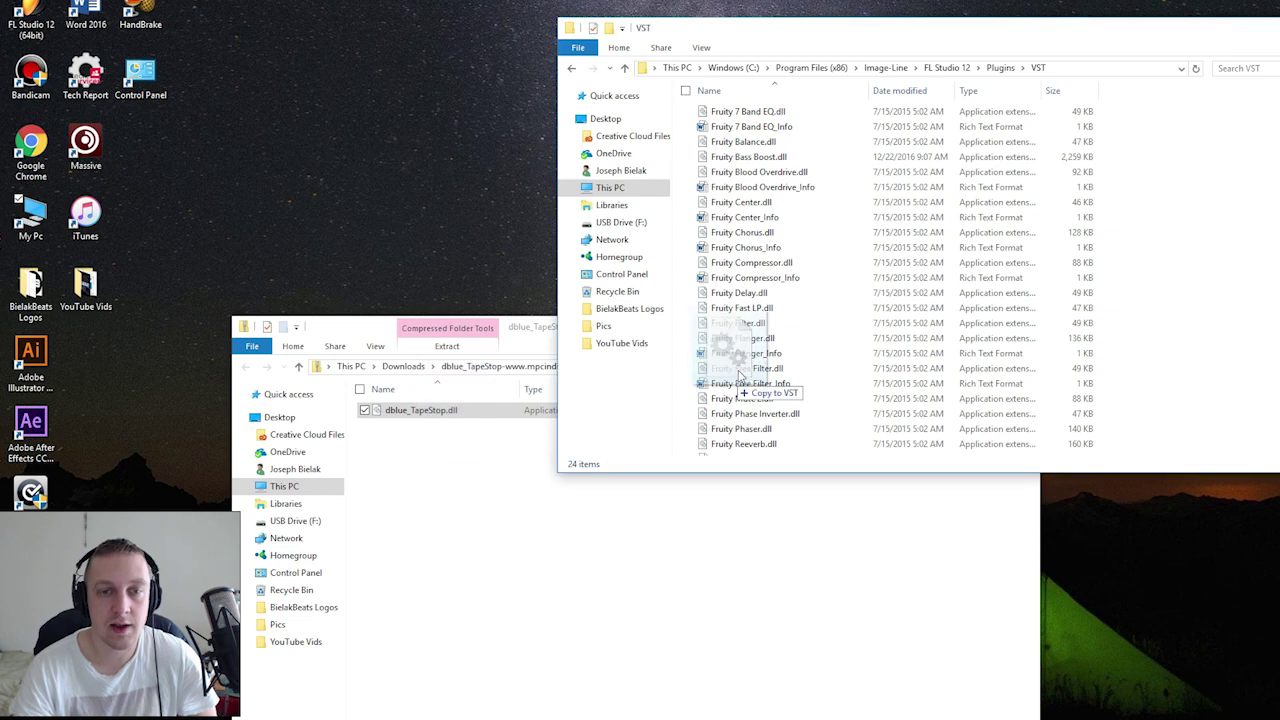
mouse_move(450, 458)
left_mouse_down()
mouse_move(835, 225)
mouse_move(833, 202)
left_mouse_up()
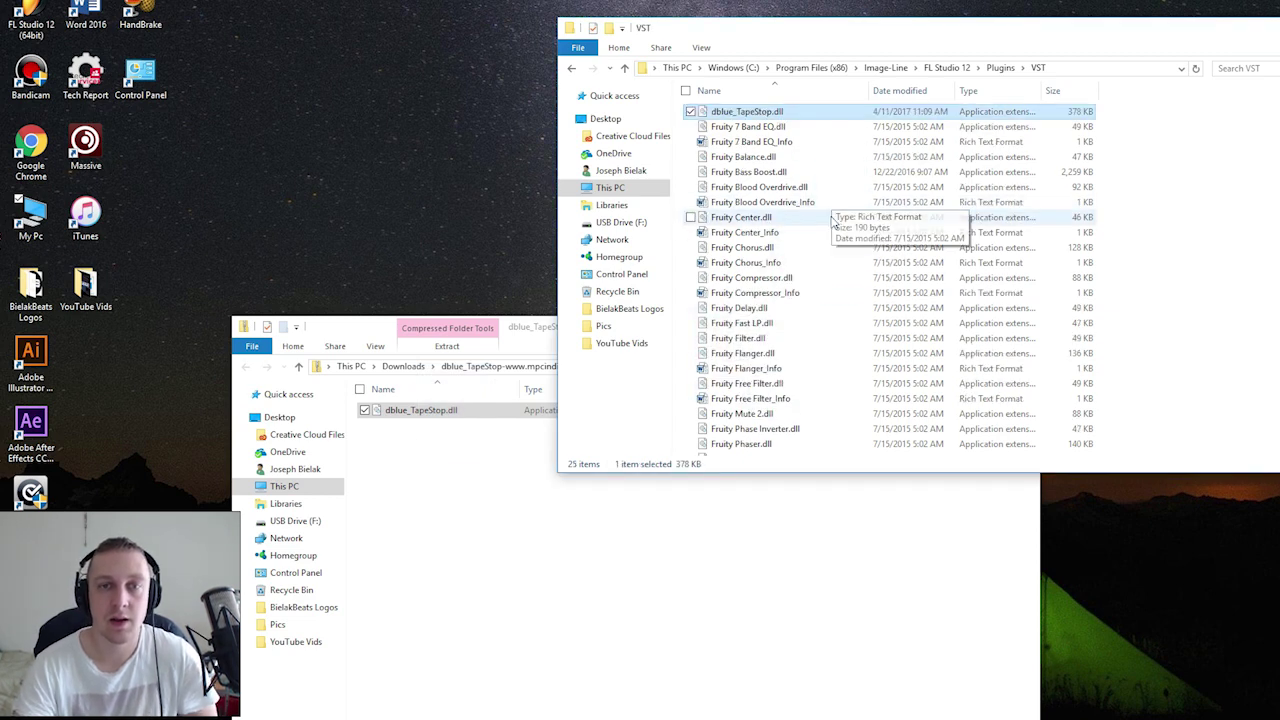
Close the Downloads archive window and the VST folder window
left_click(526, 341)
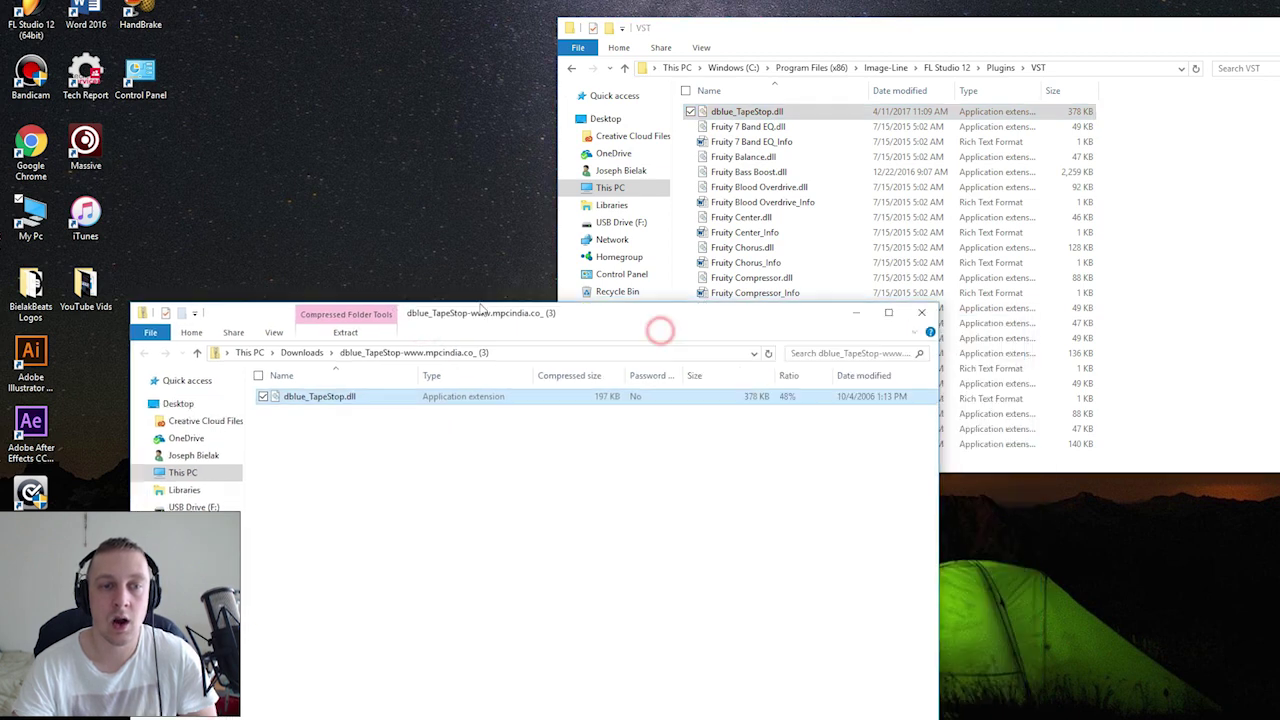
left_click_drag(663, 333, 480, 306)
left_click(838, 299)
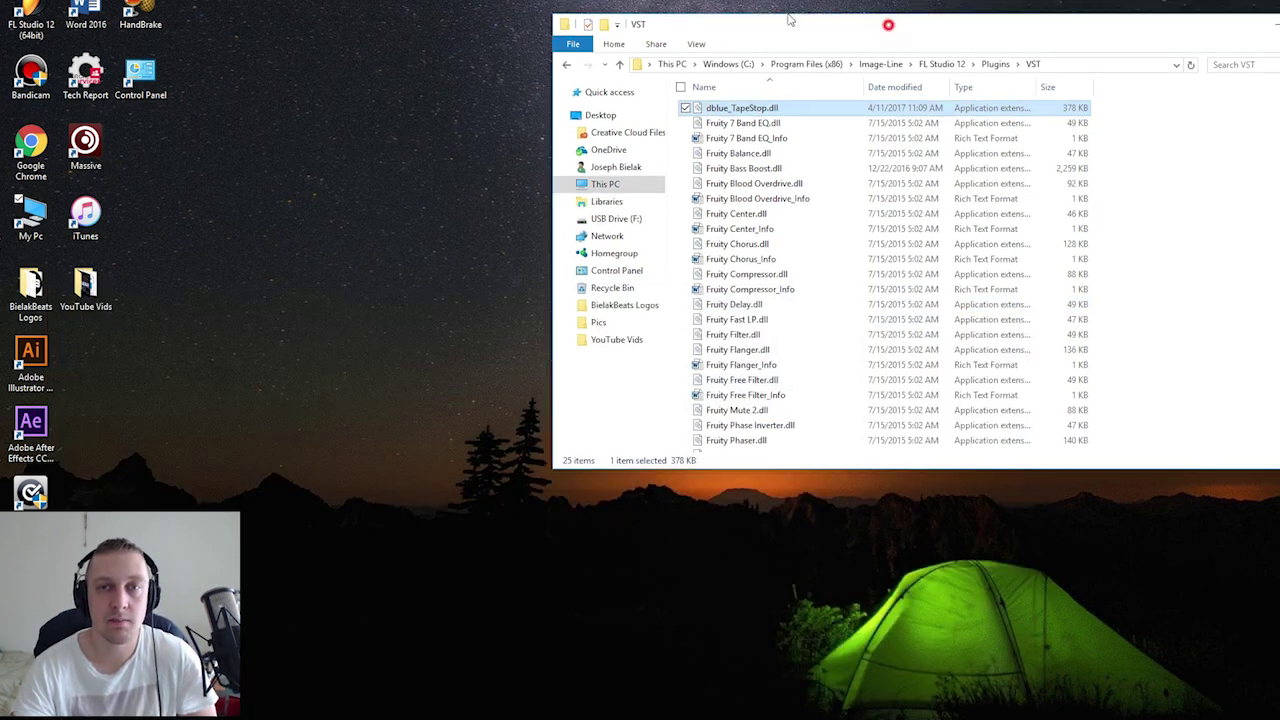
left_click_drag(886, 27, 764, 11)
left_click(1221, 13)
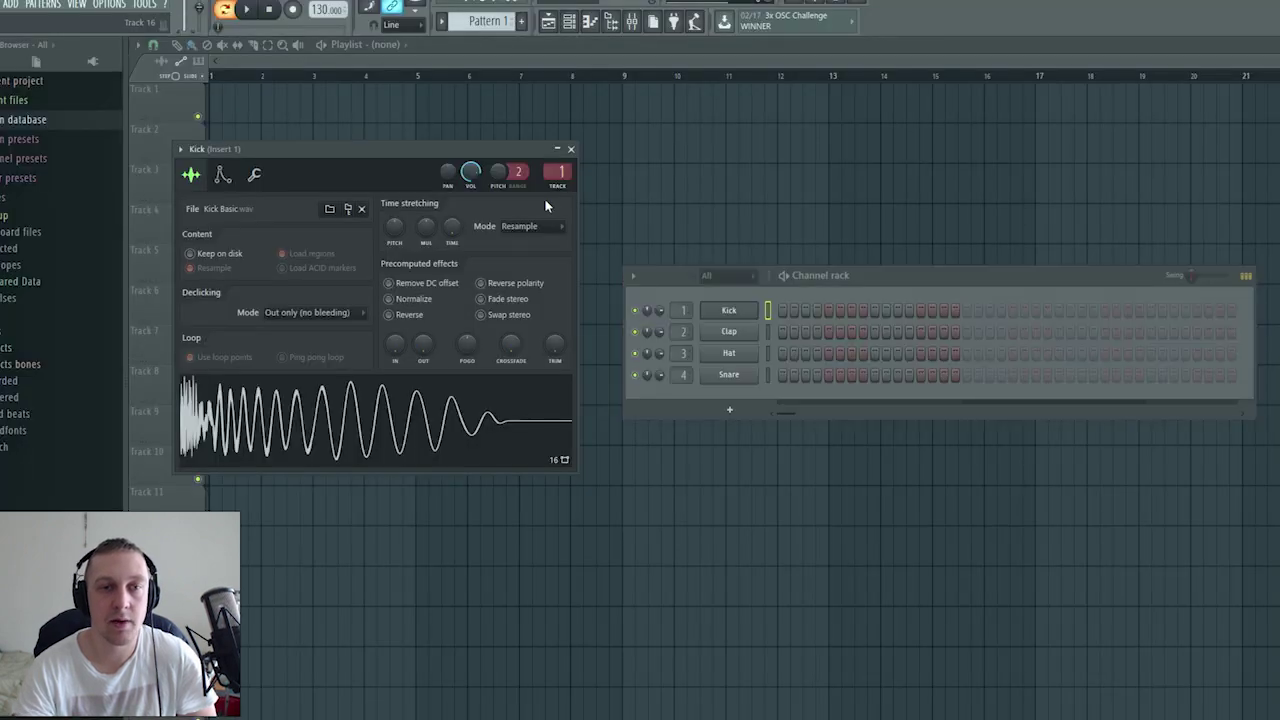
Close the Kick channel window and run a fast plugin-list refresh from the Plugin database
left_click(570, 149)
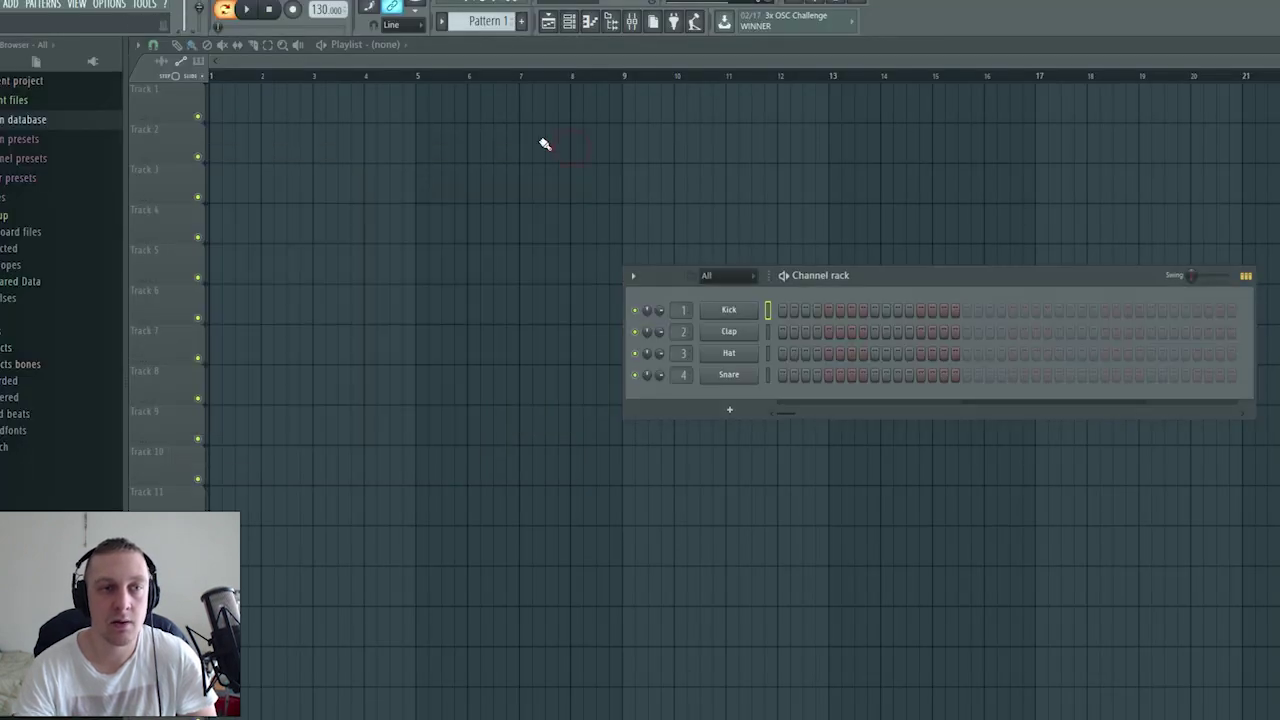
right_click(6, 124)
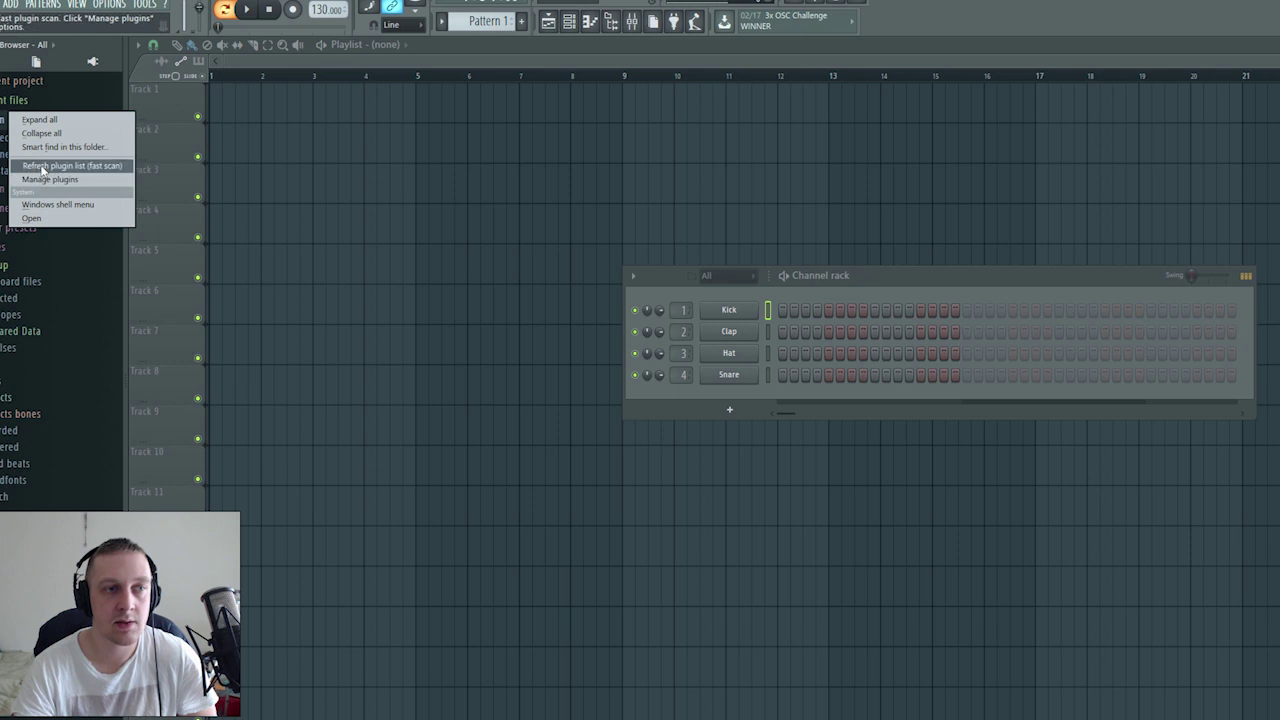
right_click(4, 116)
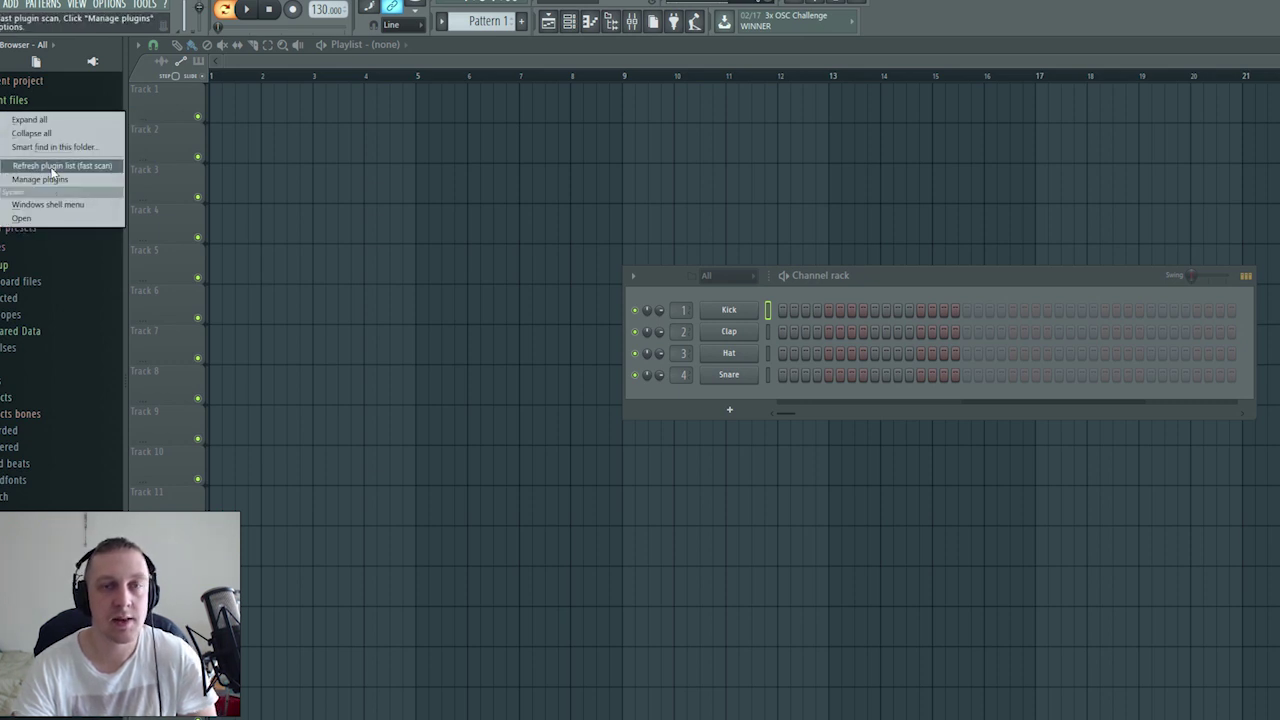
left_click(52, 168)
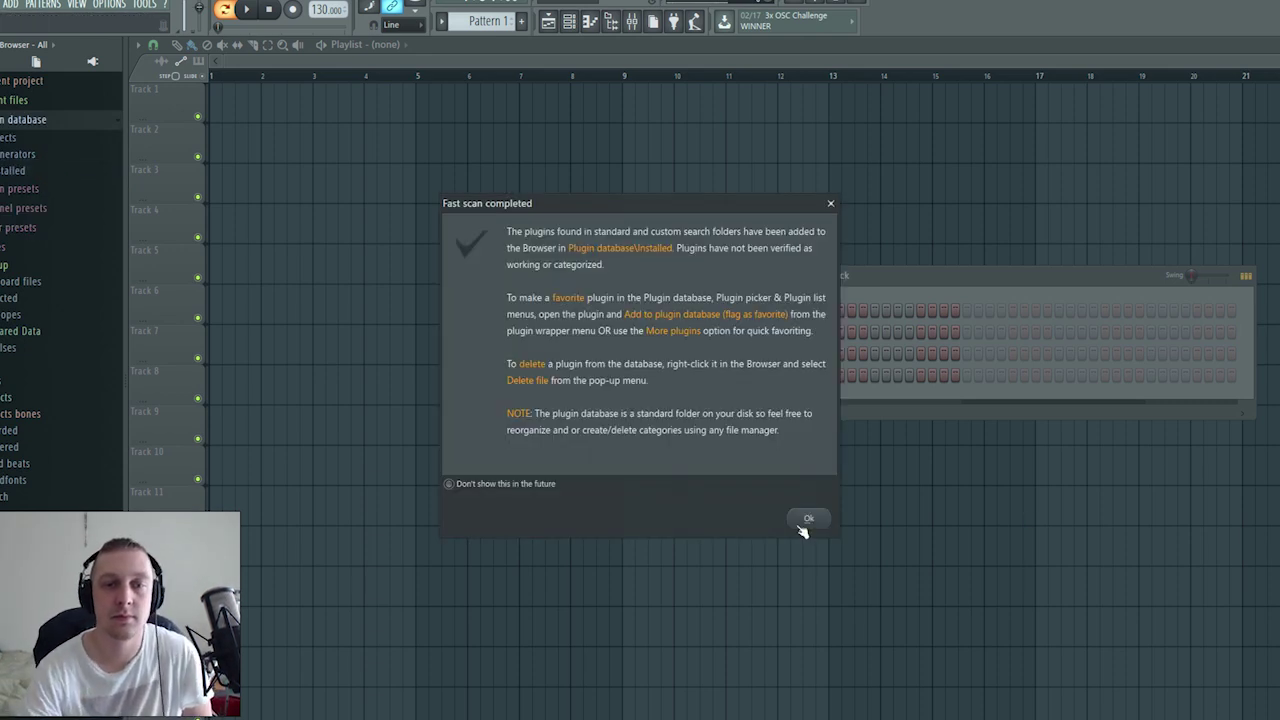
left_click(805, 522)
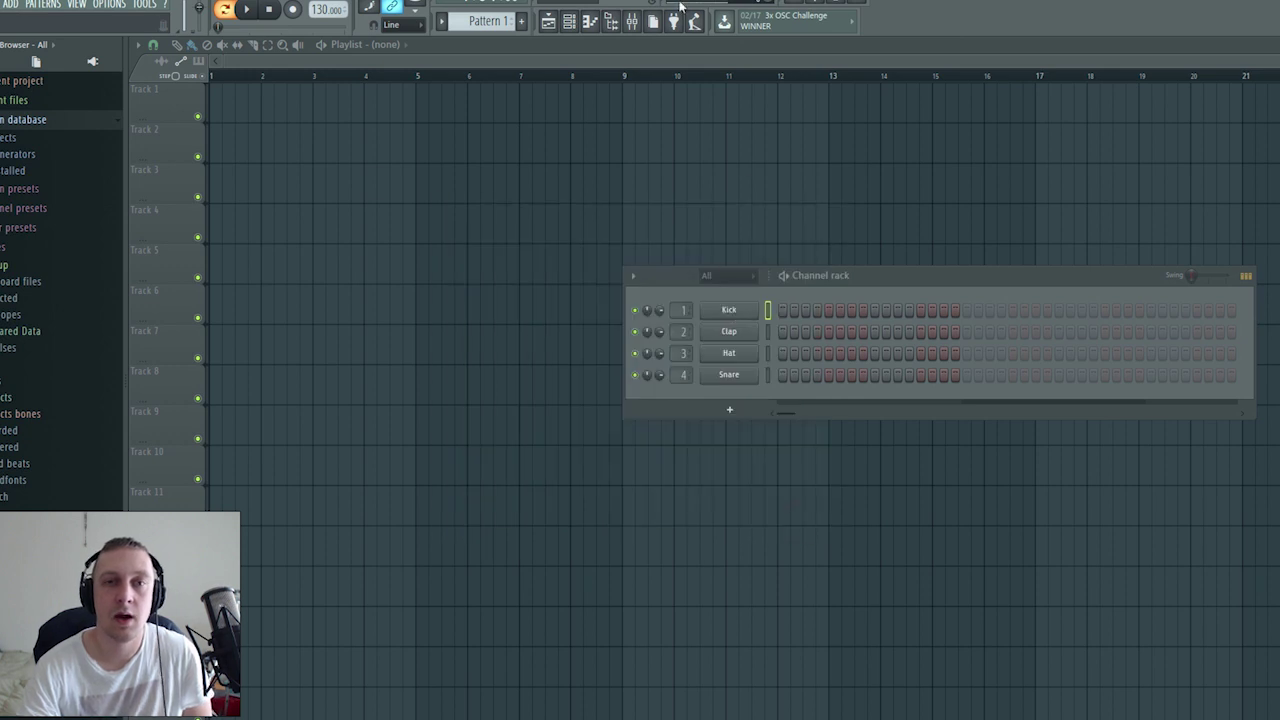
Open the Mixer and load dblue_TapeStop from More plugins into Insert 1's first slot
left_click(632, 21)
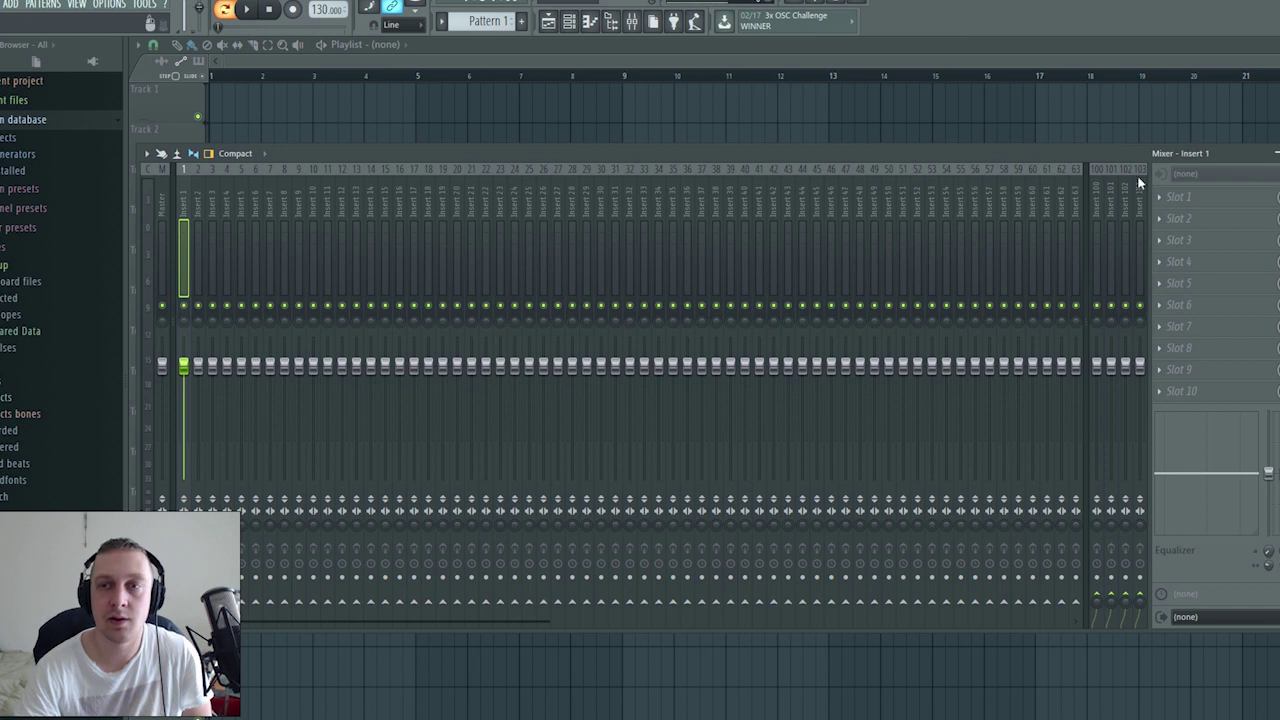
left_click(1160, 197)
mouse_move(1180, 216)
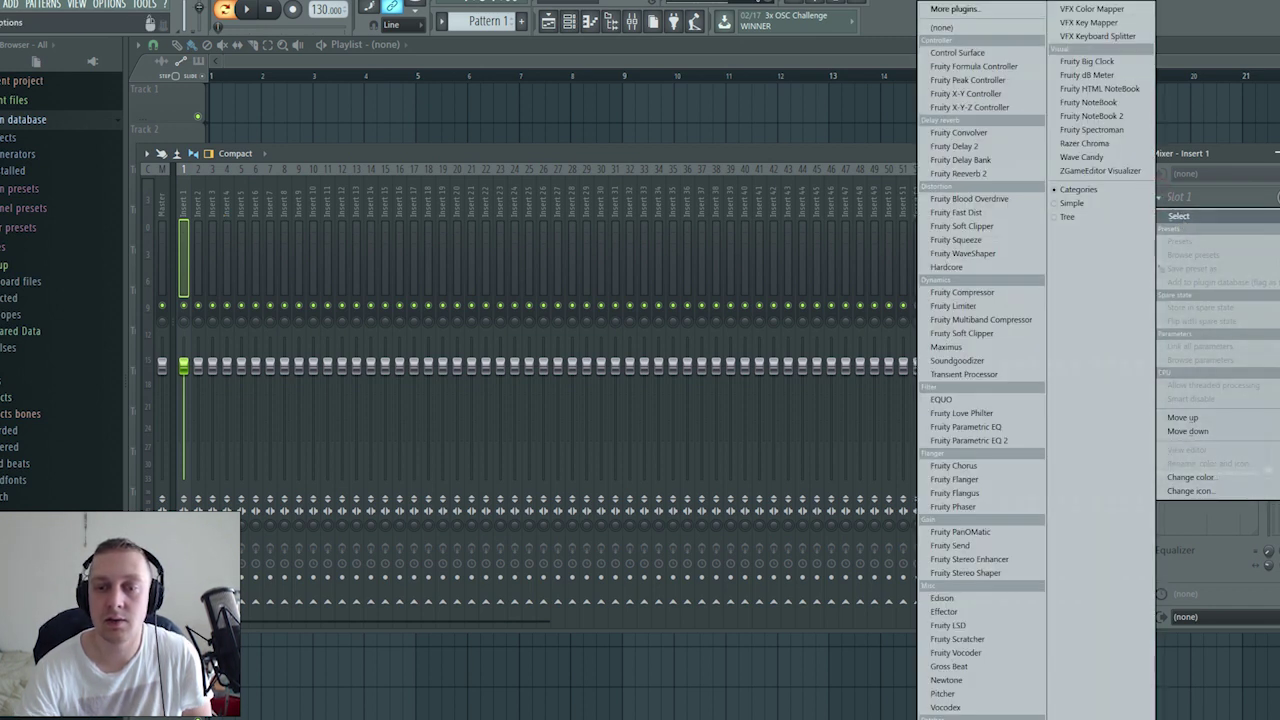
left_click(985, 10)
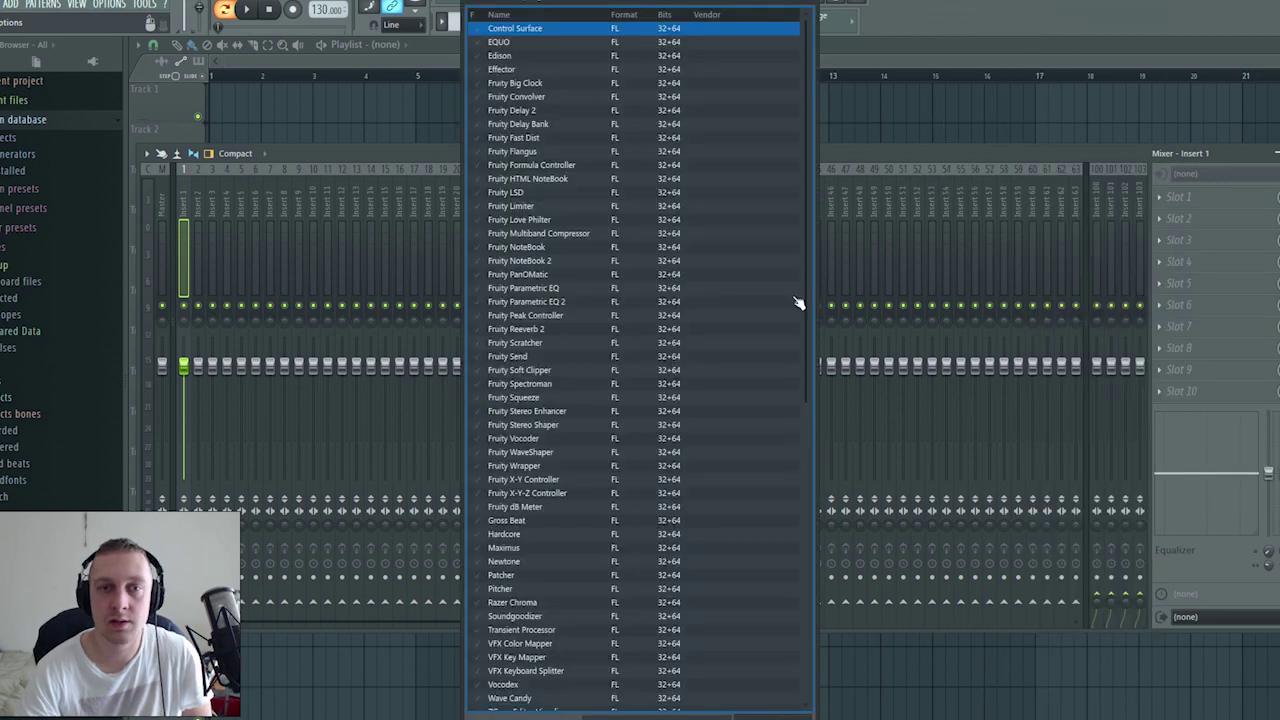
scroll(796, 305, "down", 5)
scroll(796, 305, "down", 1)
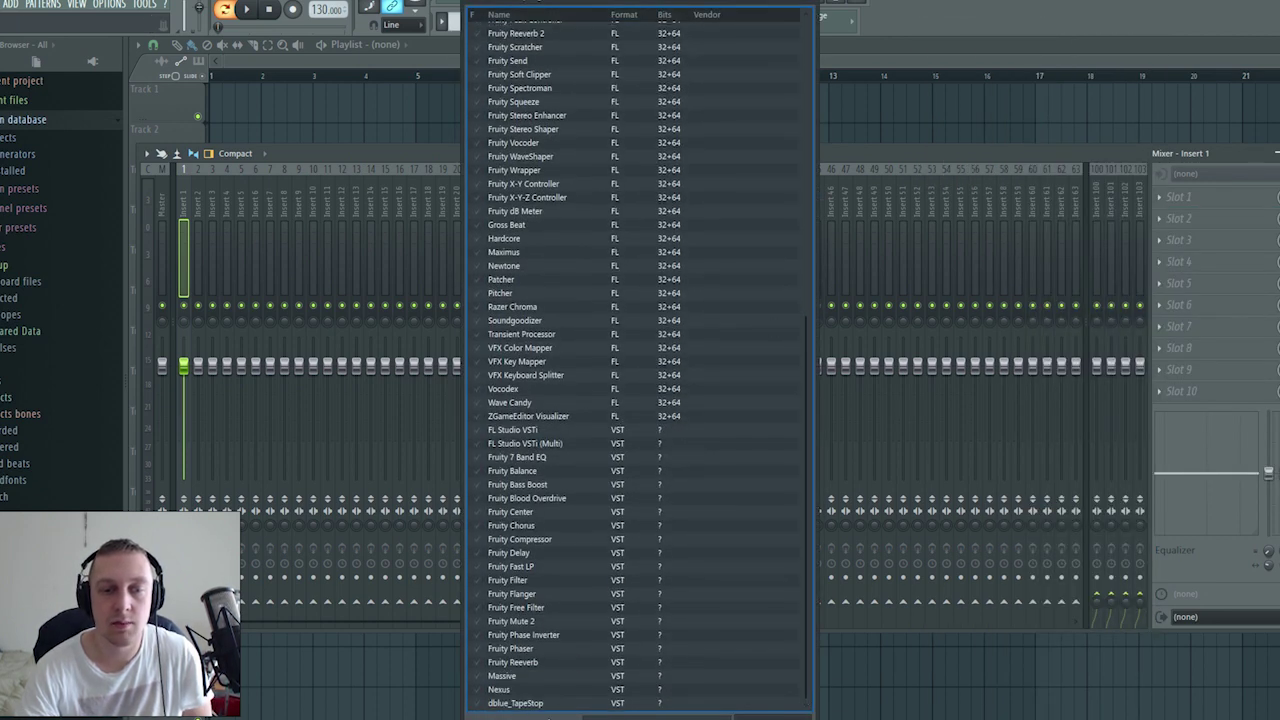
left_click(538, 705)
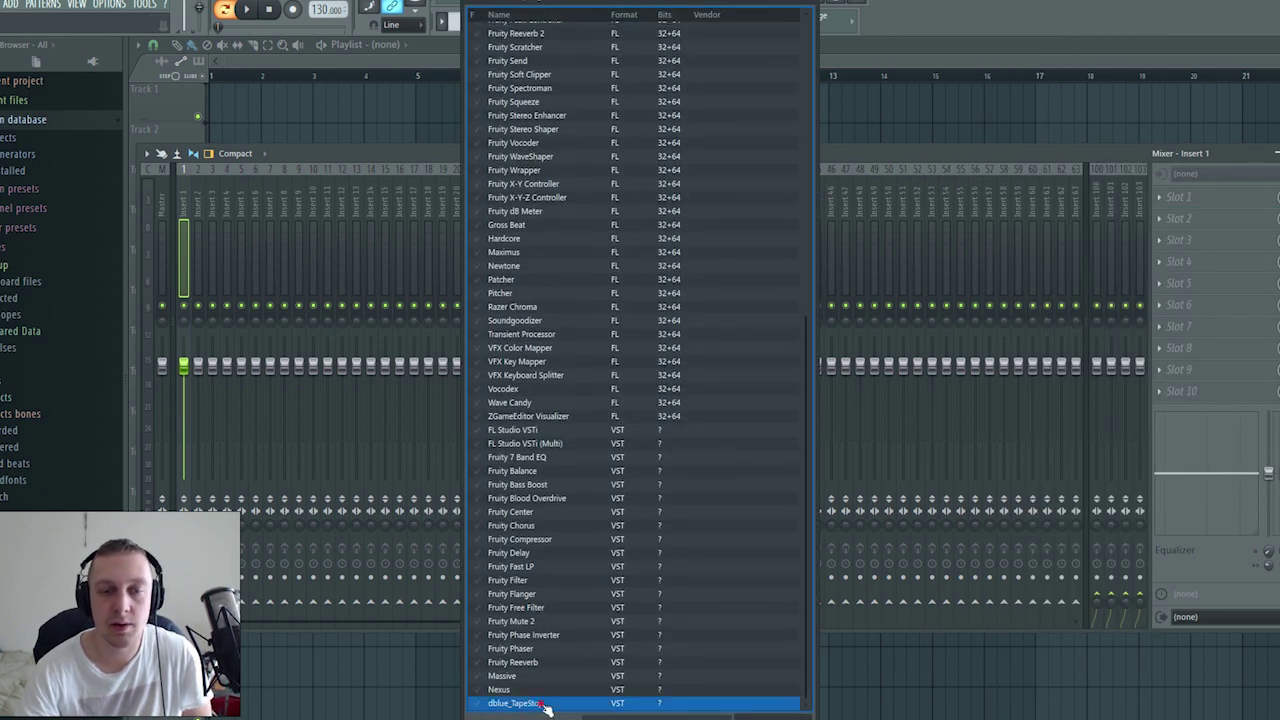
double_click(541, 704)
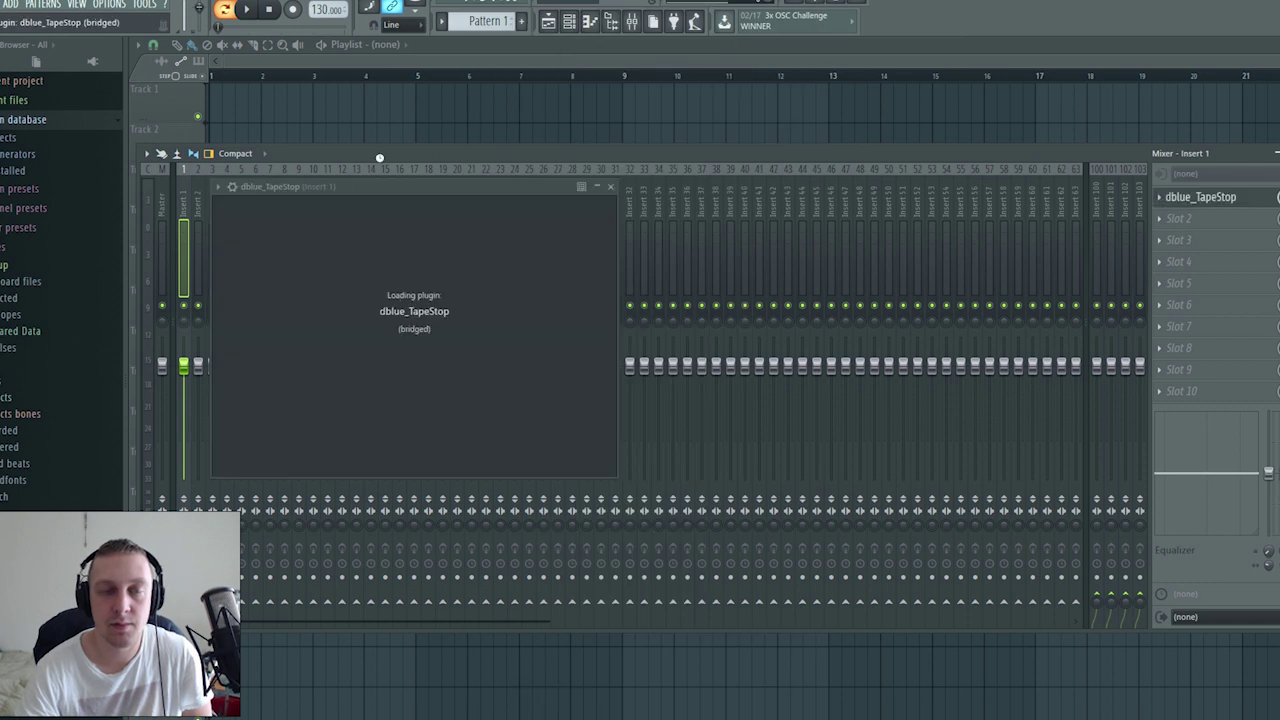